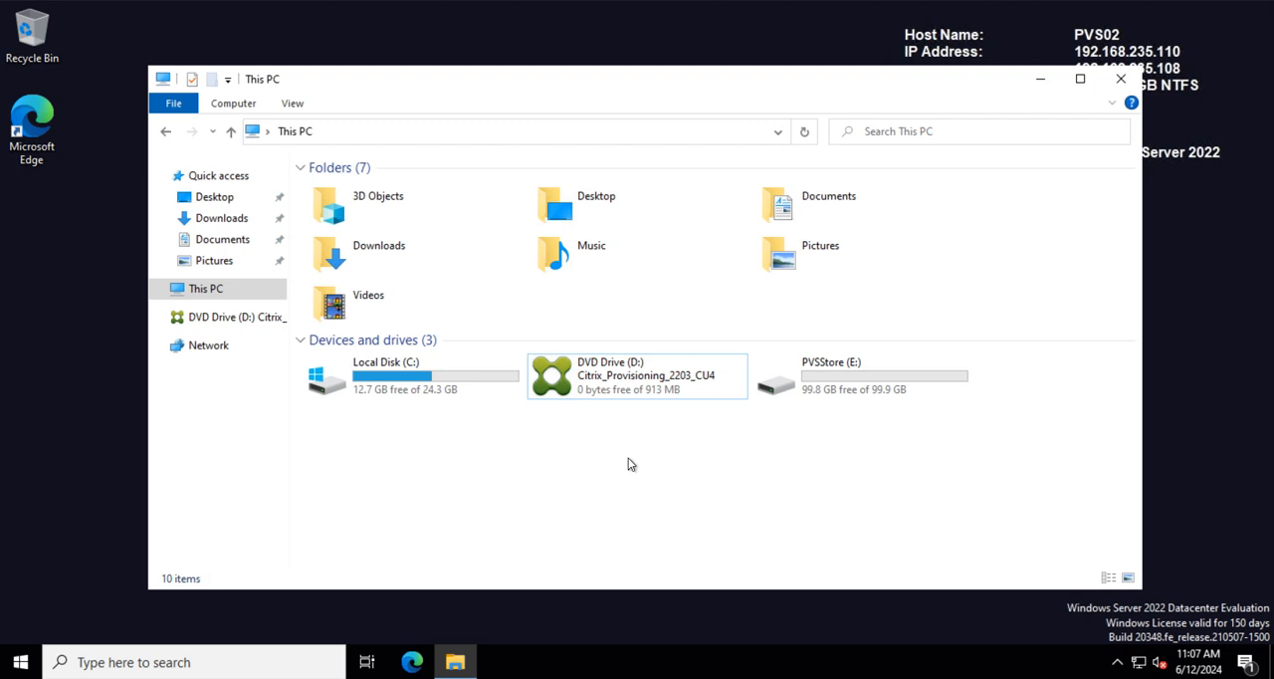
Step: Run the autorun application from the Citrix_Provisioning_2203_CU4 DVD drive and allow it to make changes to the device
right_click(598, 387)
click(427, 436)
click(231, 320)
click(353, 355)
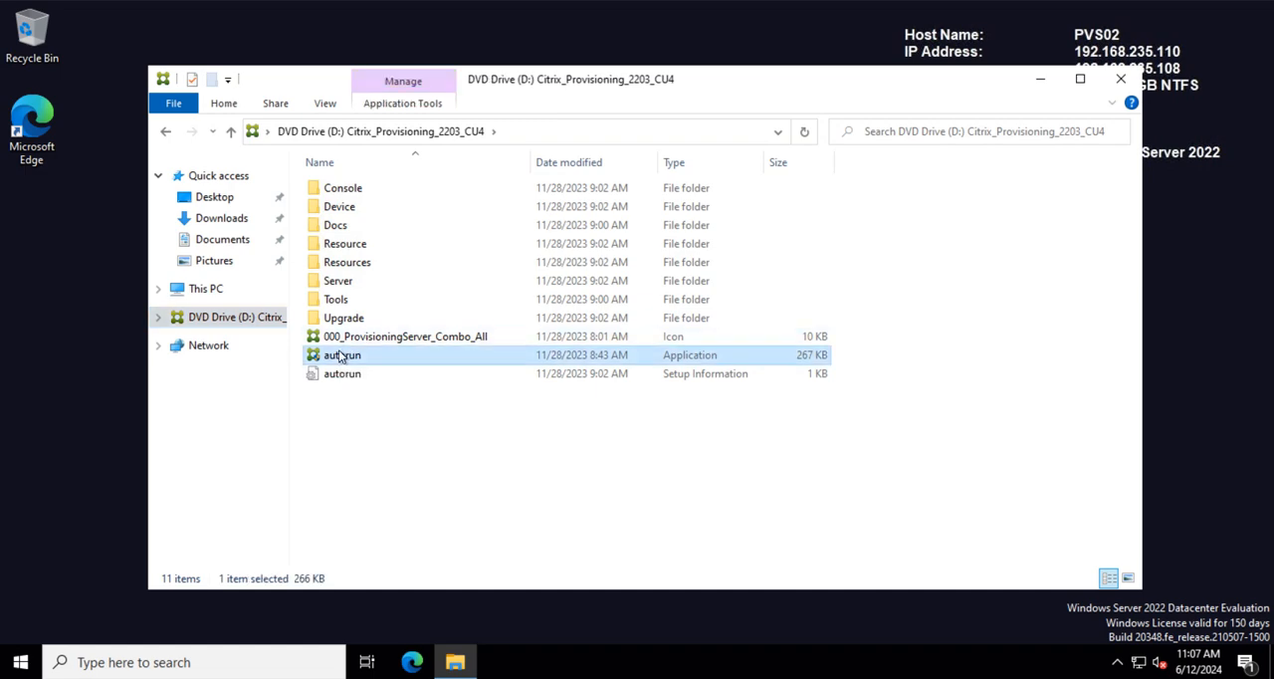
right_click(342, 355)
click(412, 386)
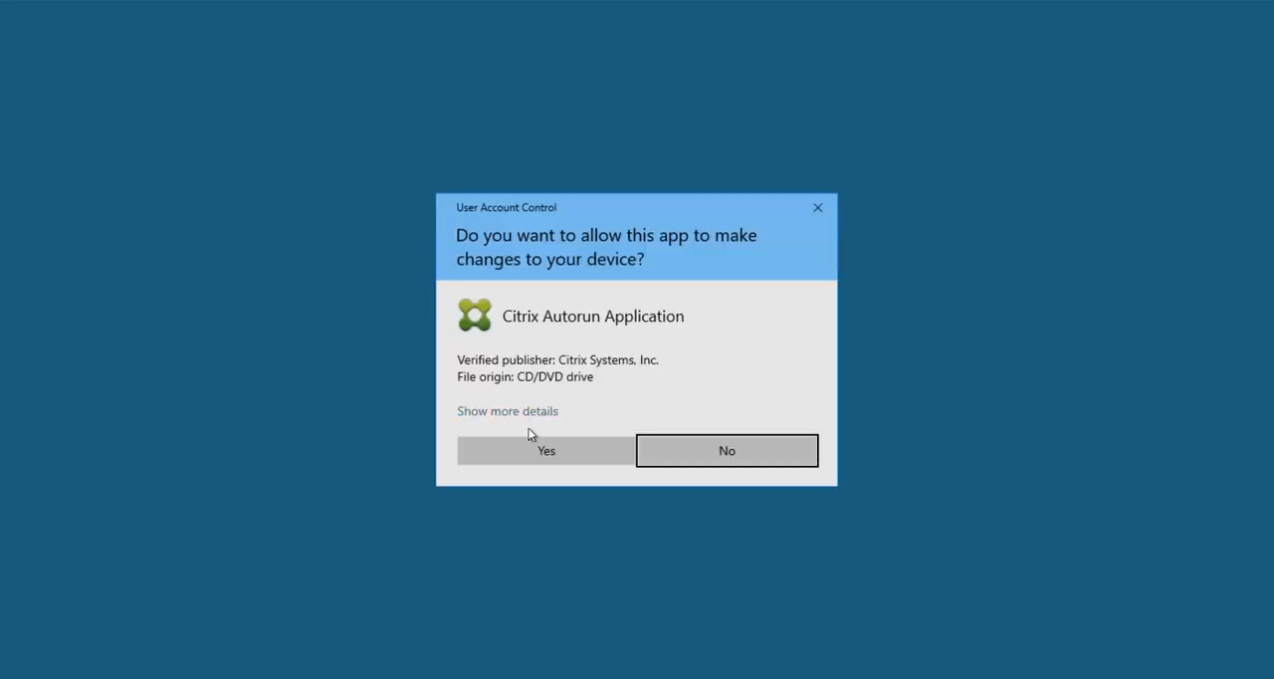
click(598, 448)
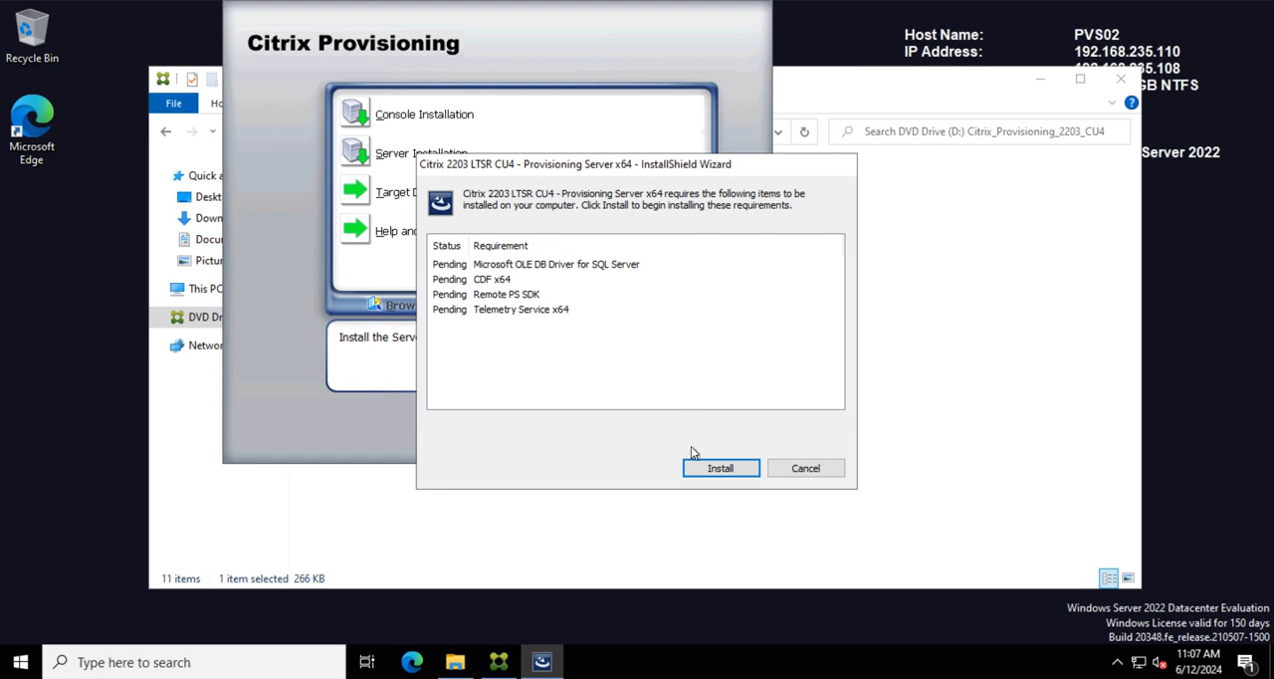
Step: Install the prerequisites for the Provisioning Server x64 setup and accept its license agreement
click(719, 468)
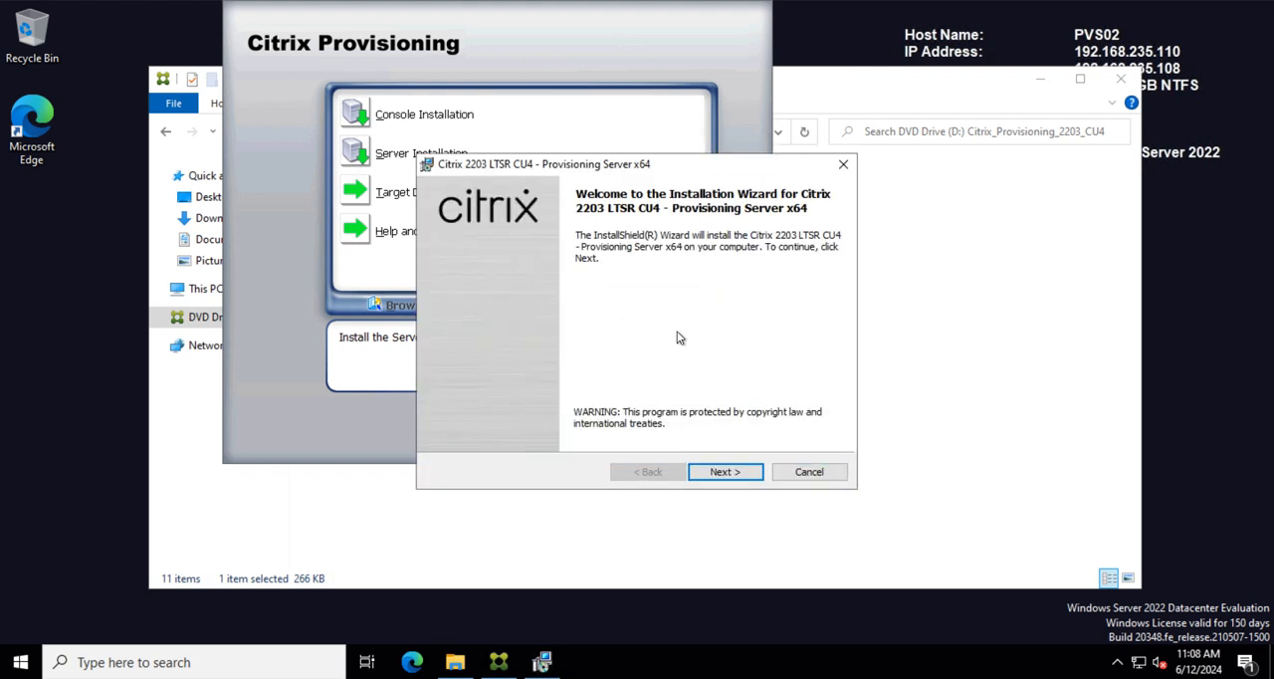
click(738, 475)
click(493, 409)
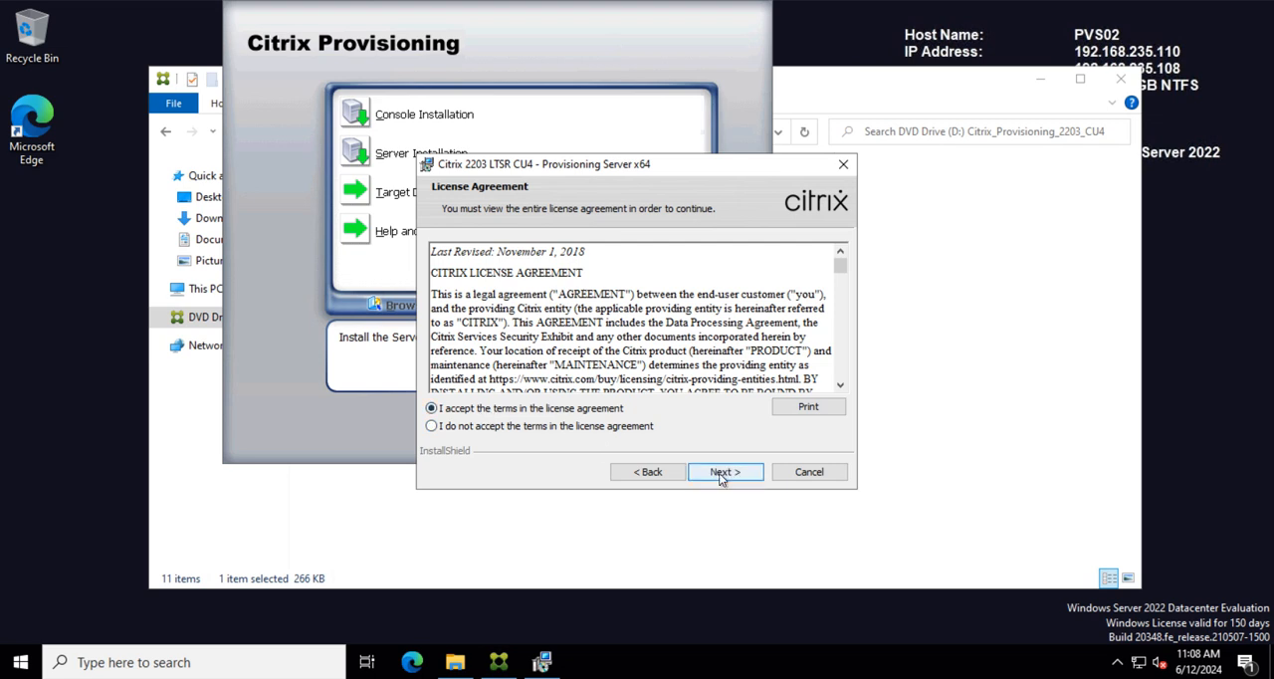
click(722, 474)
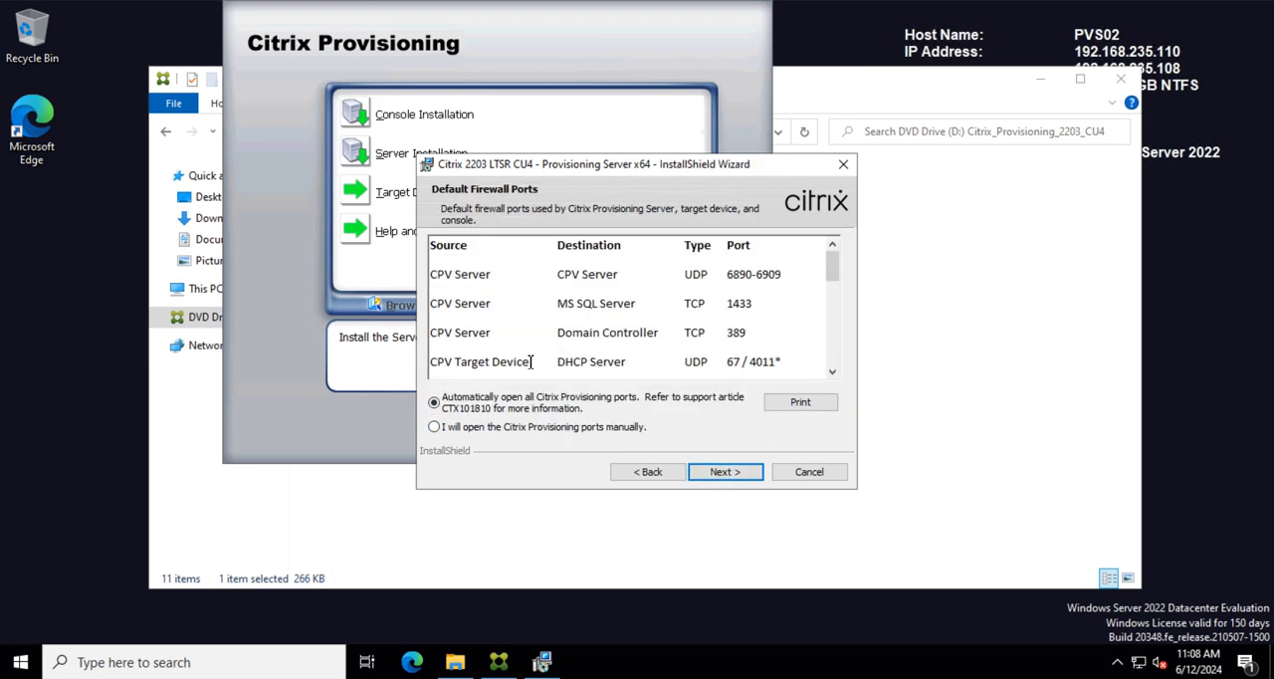
Step: Keep all Citrix Provisioning firewall ports opened automatically and enter Home as the organization, installing for all users
scroll(832, 321, down, 5)
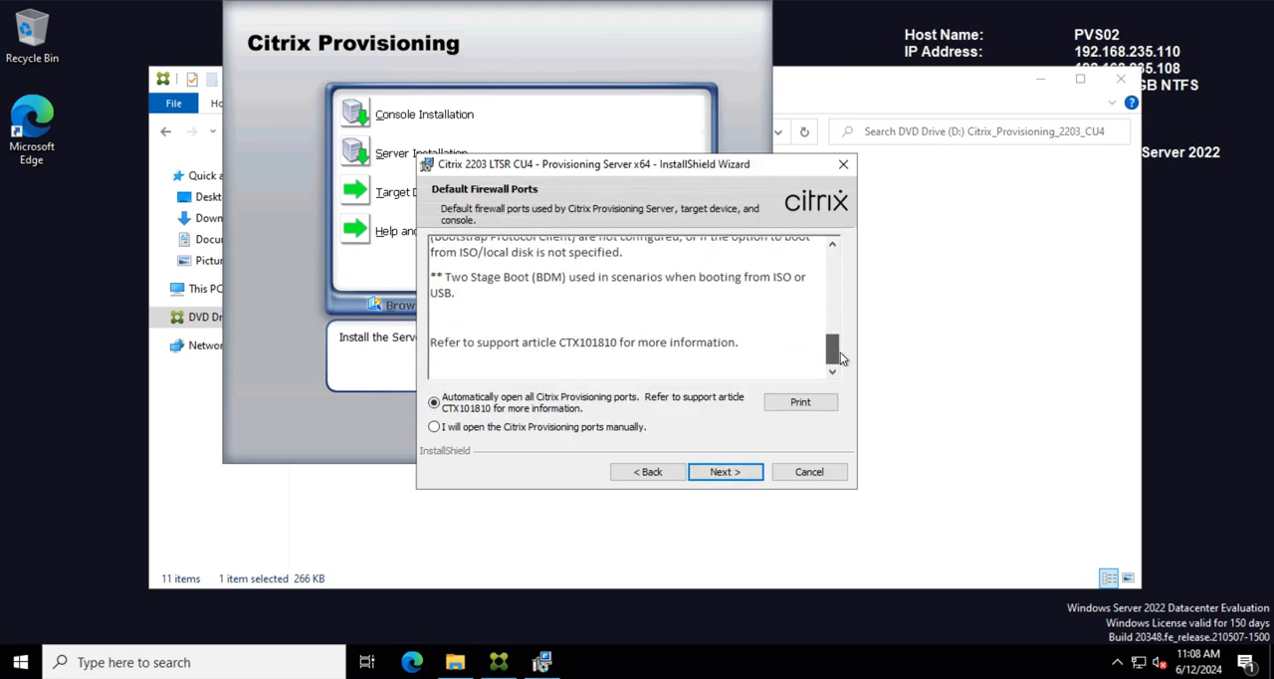
click(749, 476)
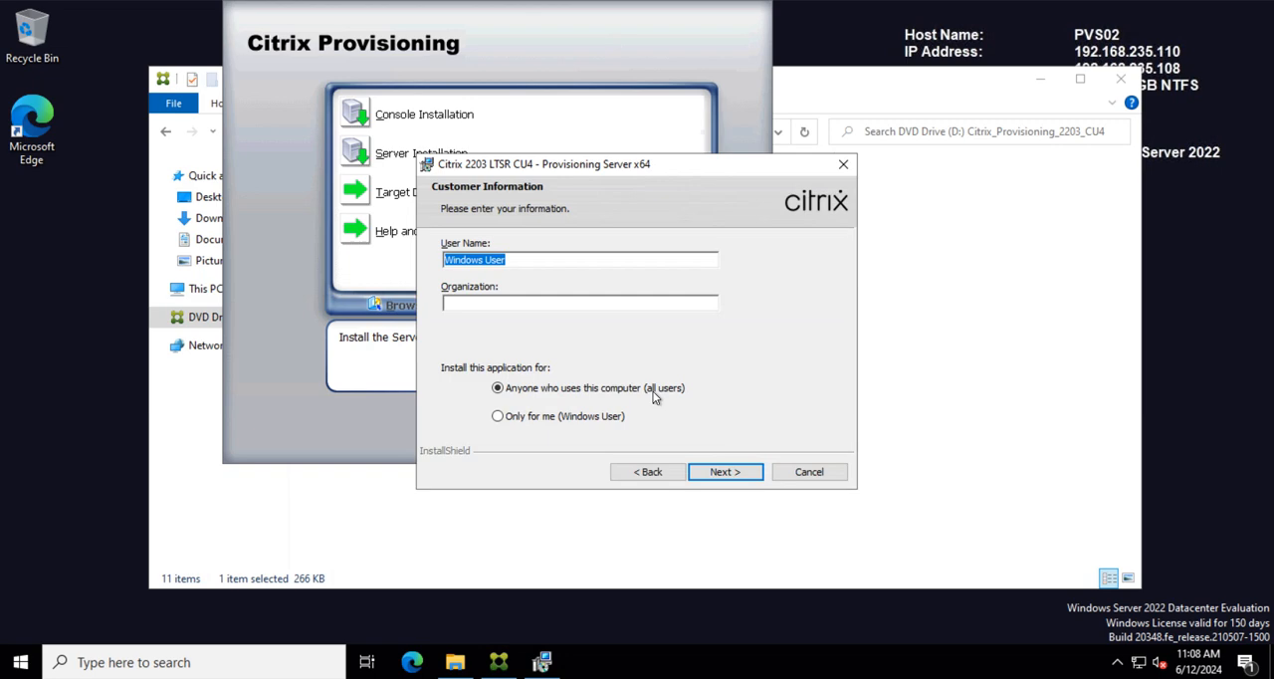
click(496, 303)
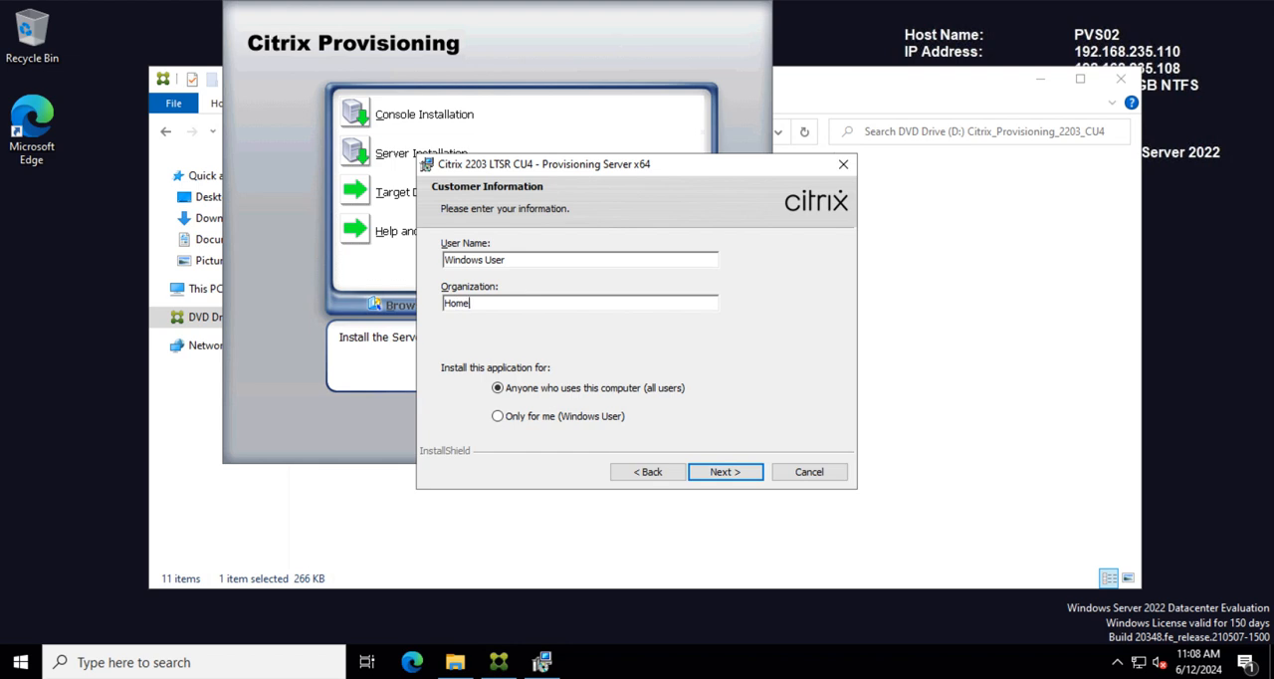
click(747, 475)
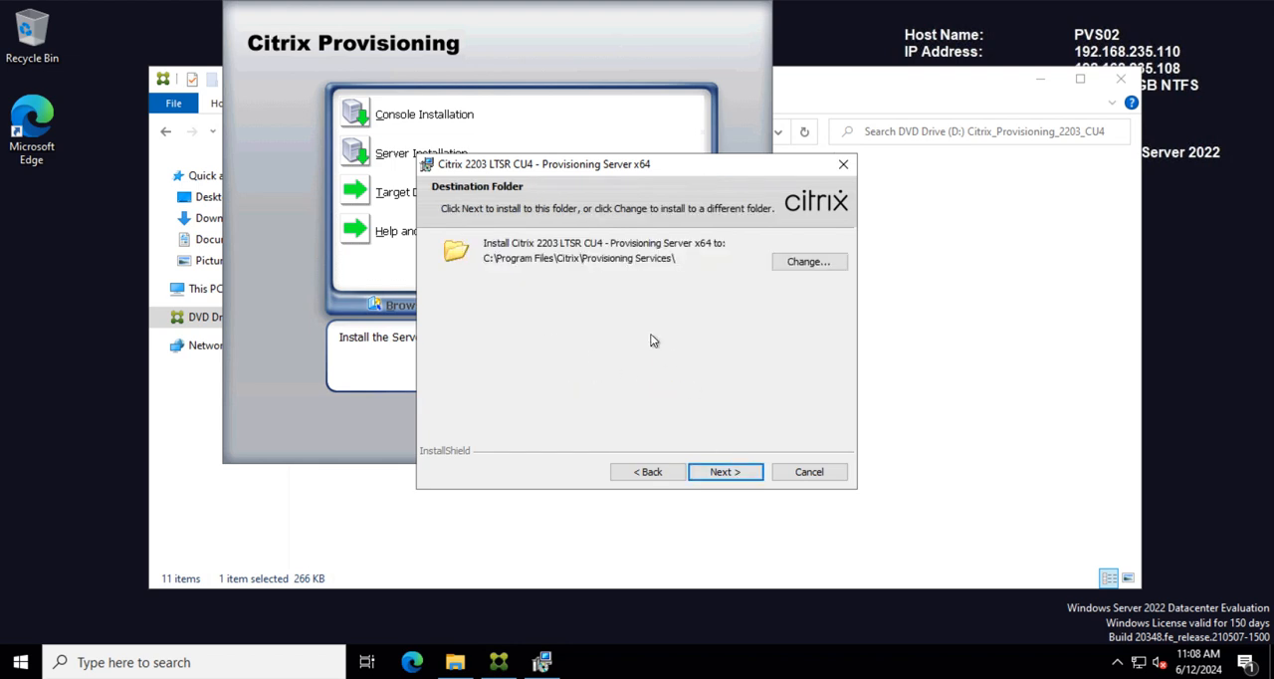
Step: Install Provisioning Server to the default folder C:\Program Files\Citrix\Provisioning Services\ and finish the installation wizard
click(750, 472)
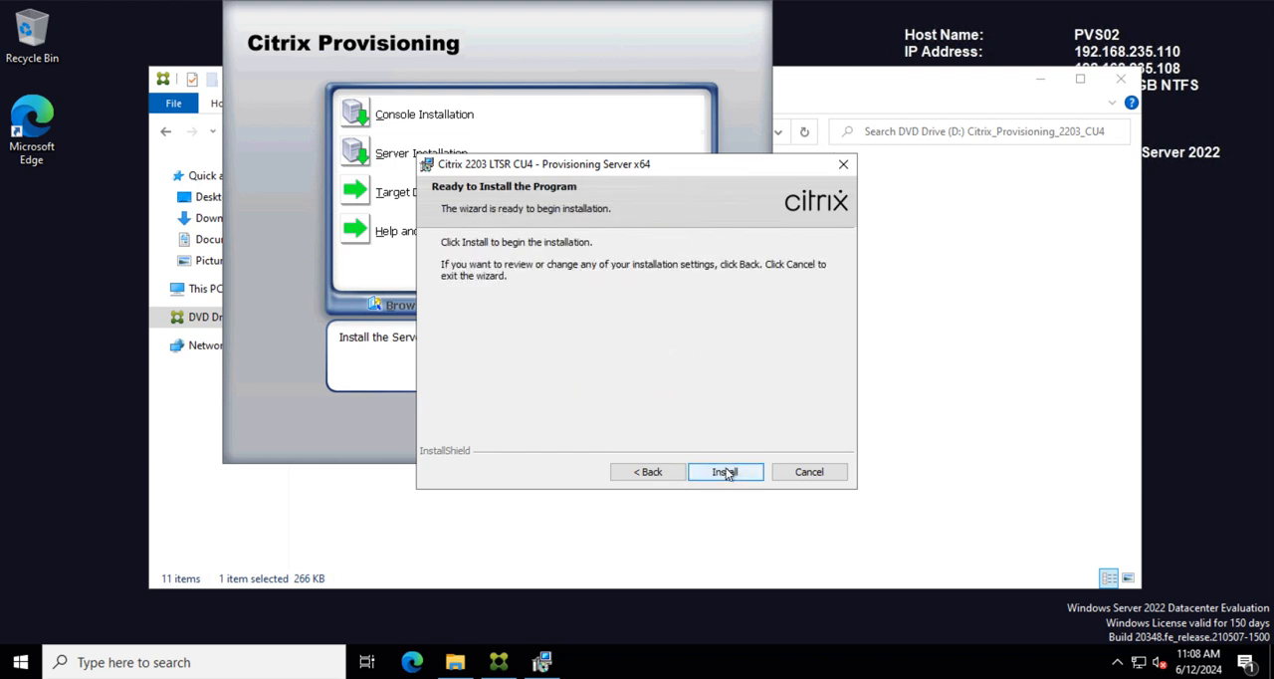
click(725, 472)
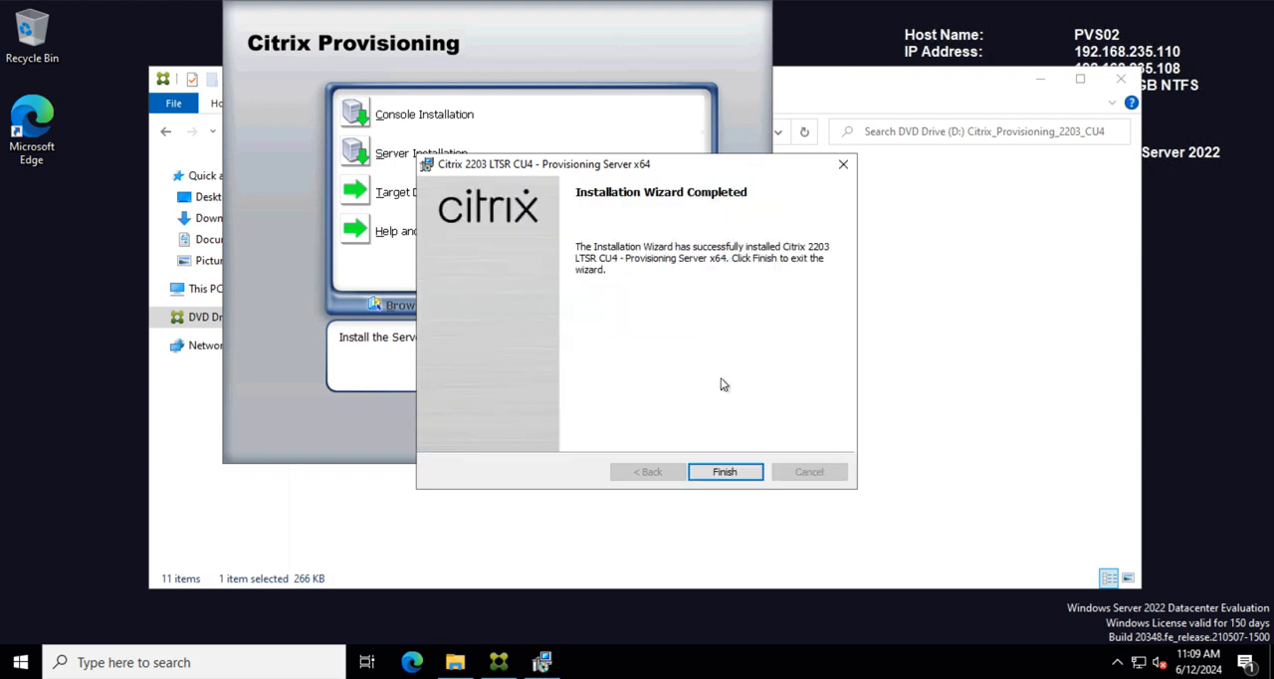
click(724, 471)
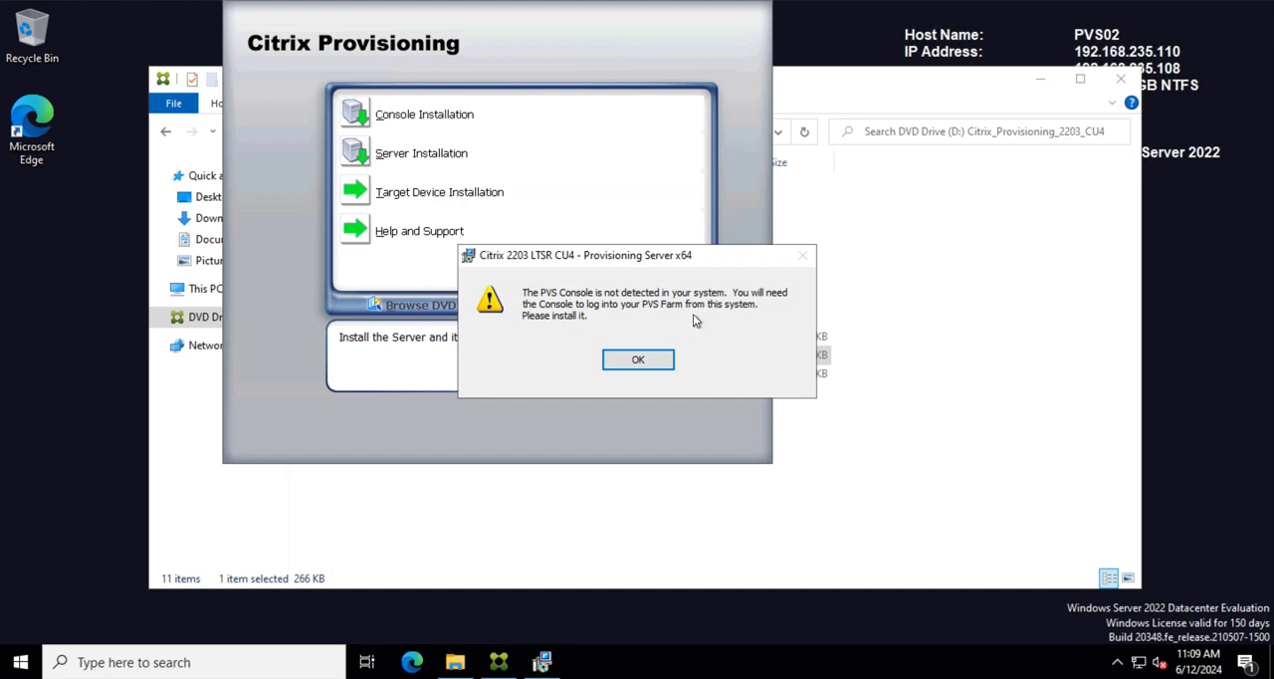
click(639, 361)
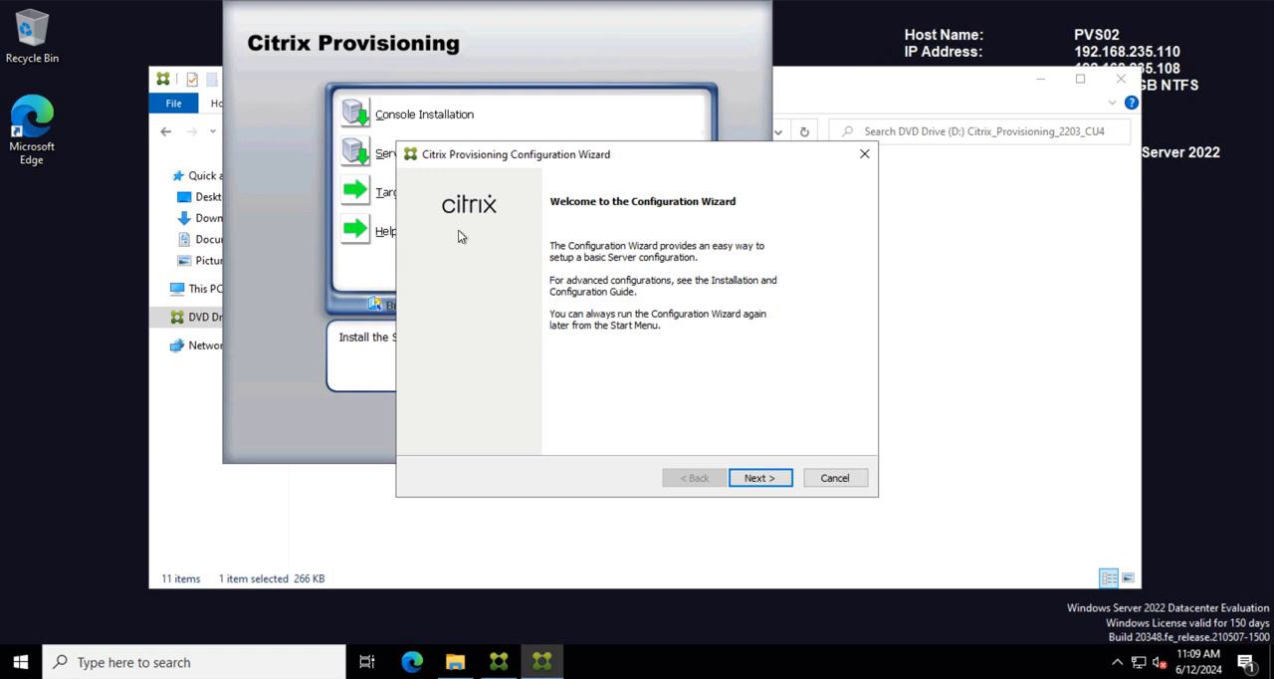
Step: Set DHCP to the service on another computer and PXE to the Citrix Provisioning PXE service on this computer
click(761, 478)
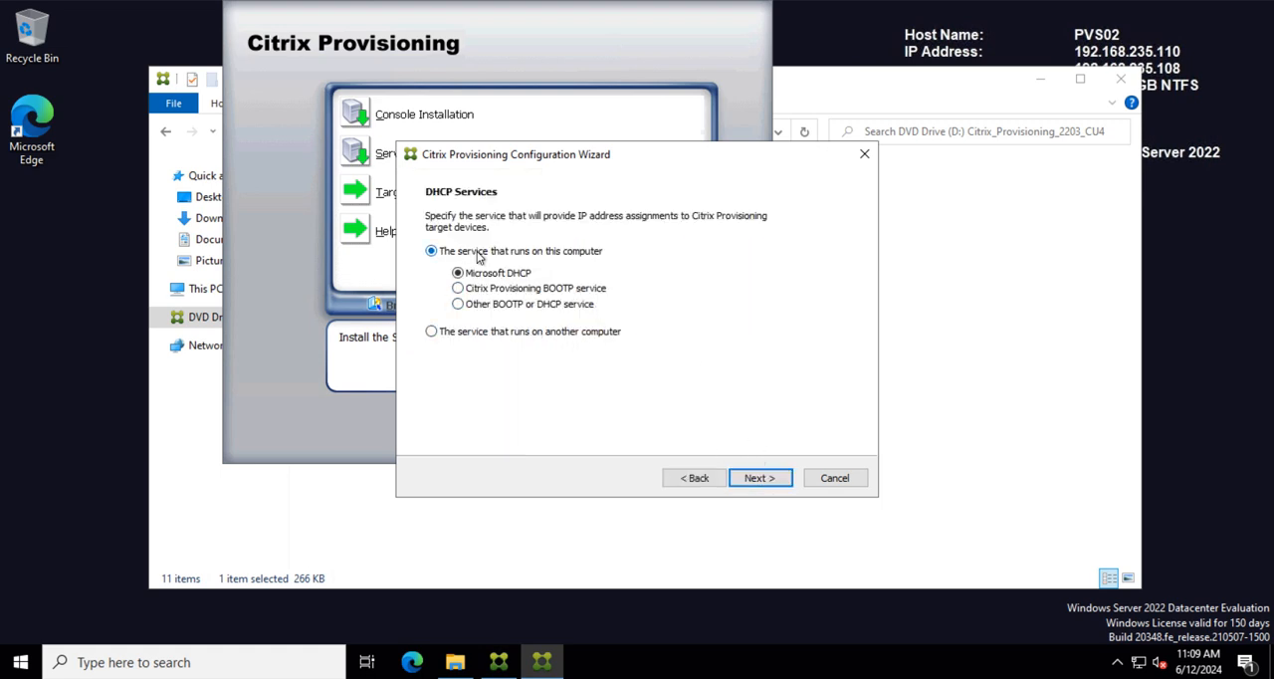
click(443, 335)
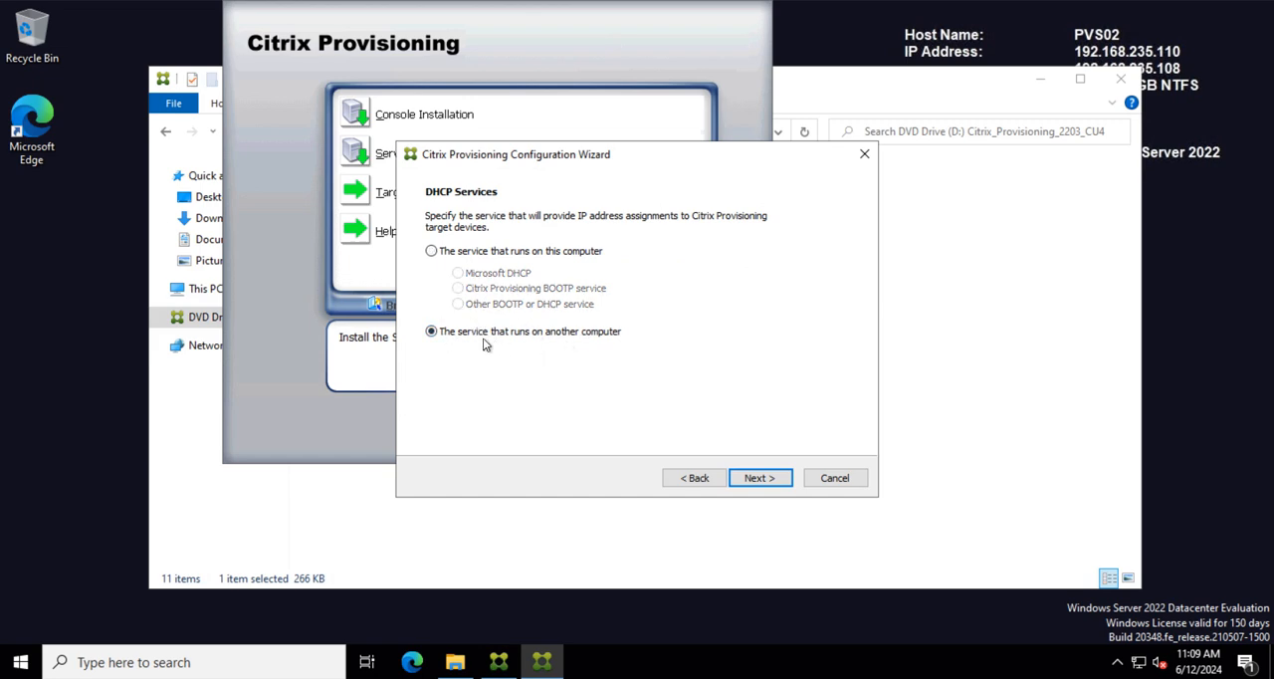
click(758, 480)
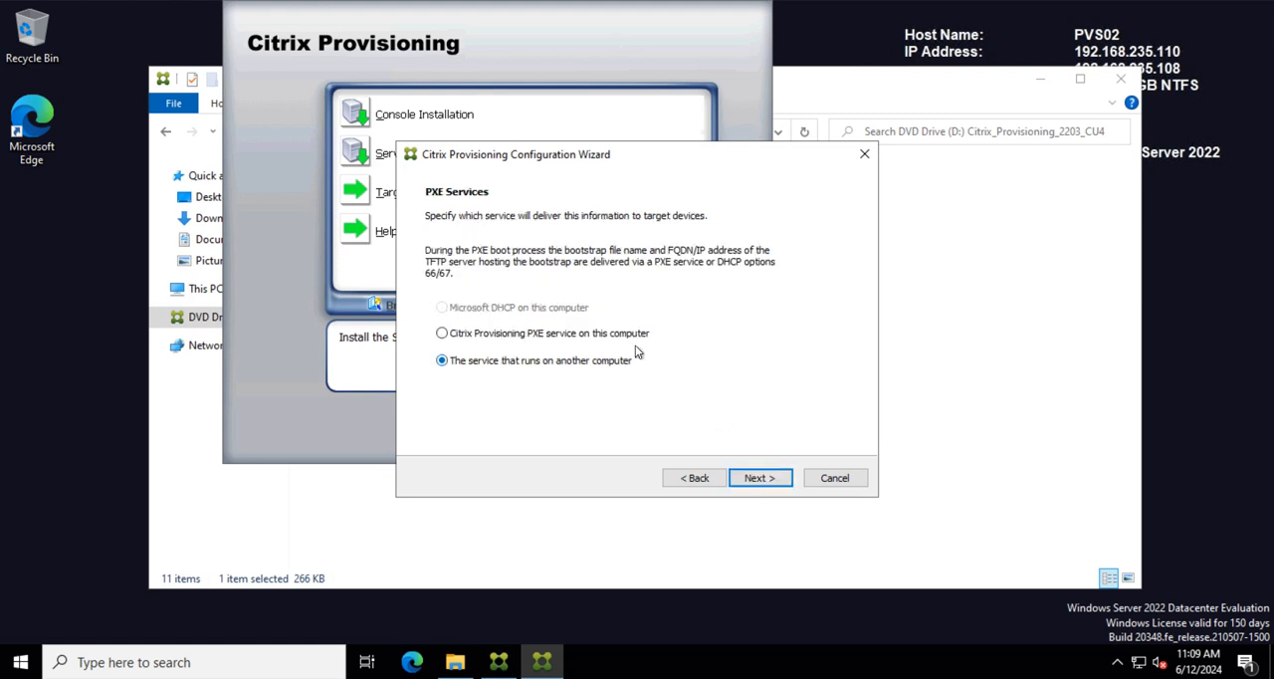
click(460, 338)
click(774, 481)
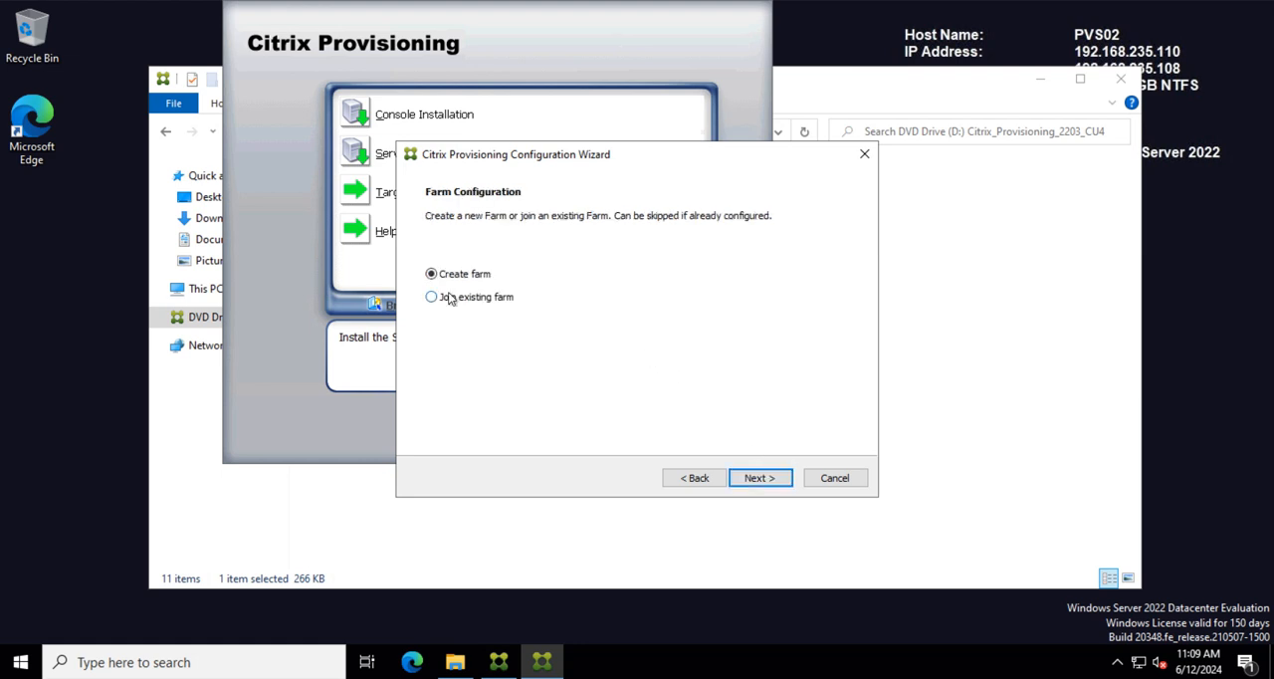
Step: Choose to join an existing farm and specify database server sql01.testlab.com with TCP port 1433
click(450, 299)
click(761, 478)
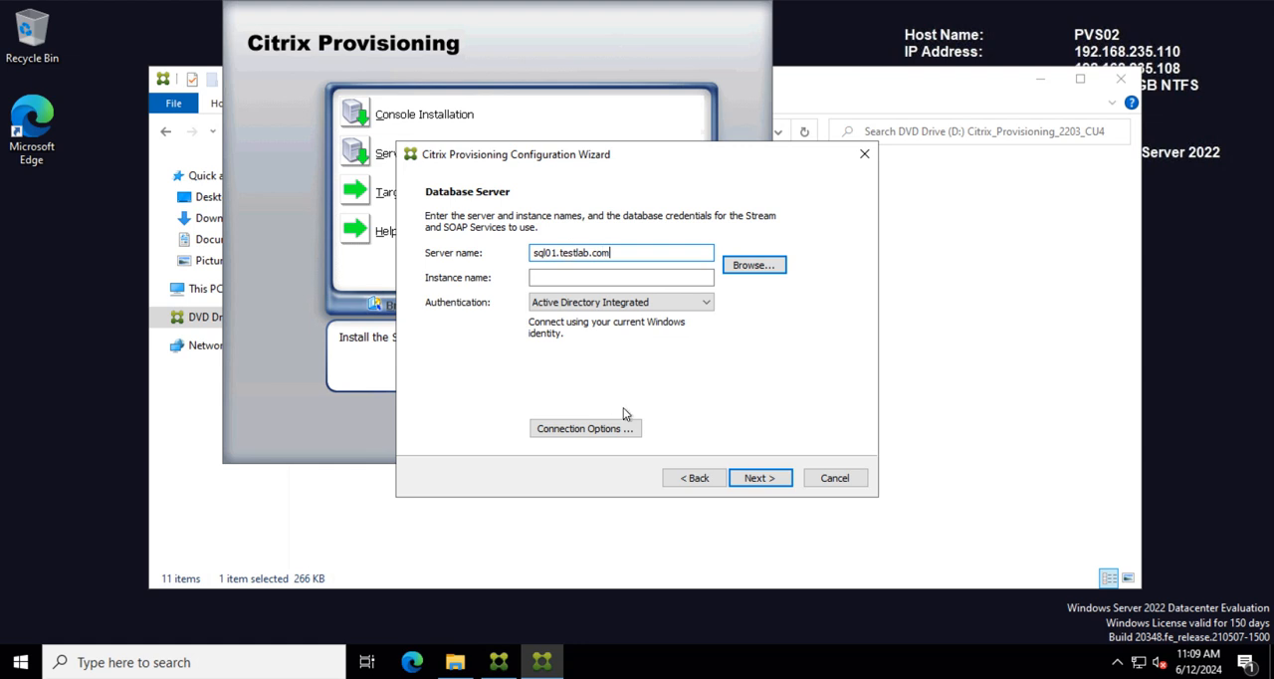
click(560, 428)
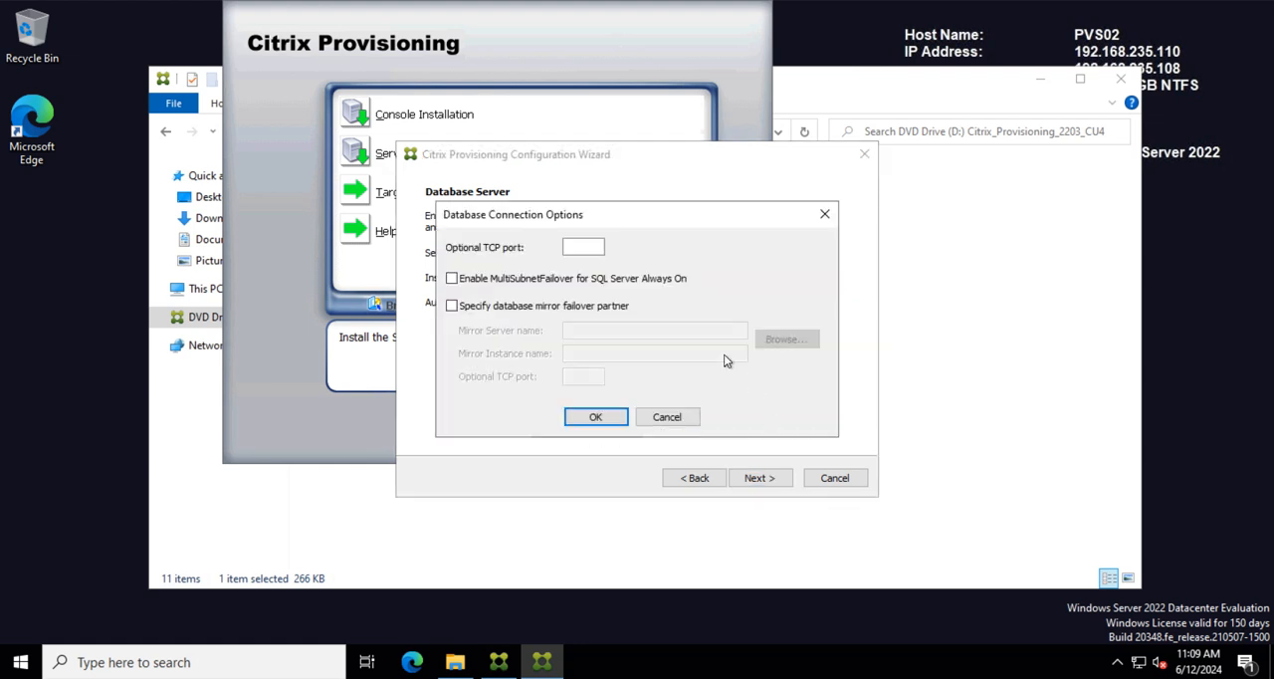
click(588, 249)
text(1433)
click(598, 418)
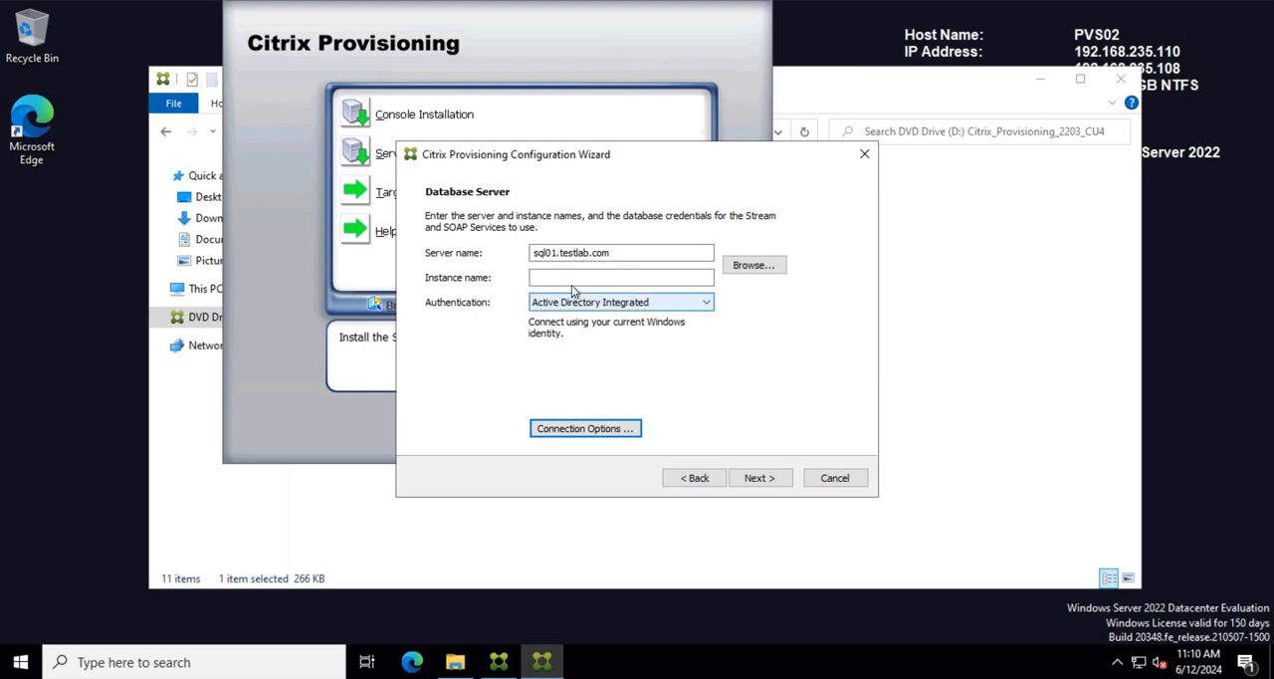
Step: Connect with Active Directory Integrated authentication and use the existing farm PVSmanual:TestLabManual and site TestLabSiteManual
click(768, 486)
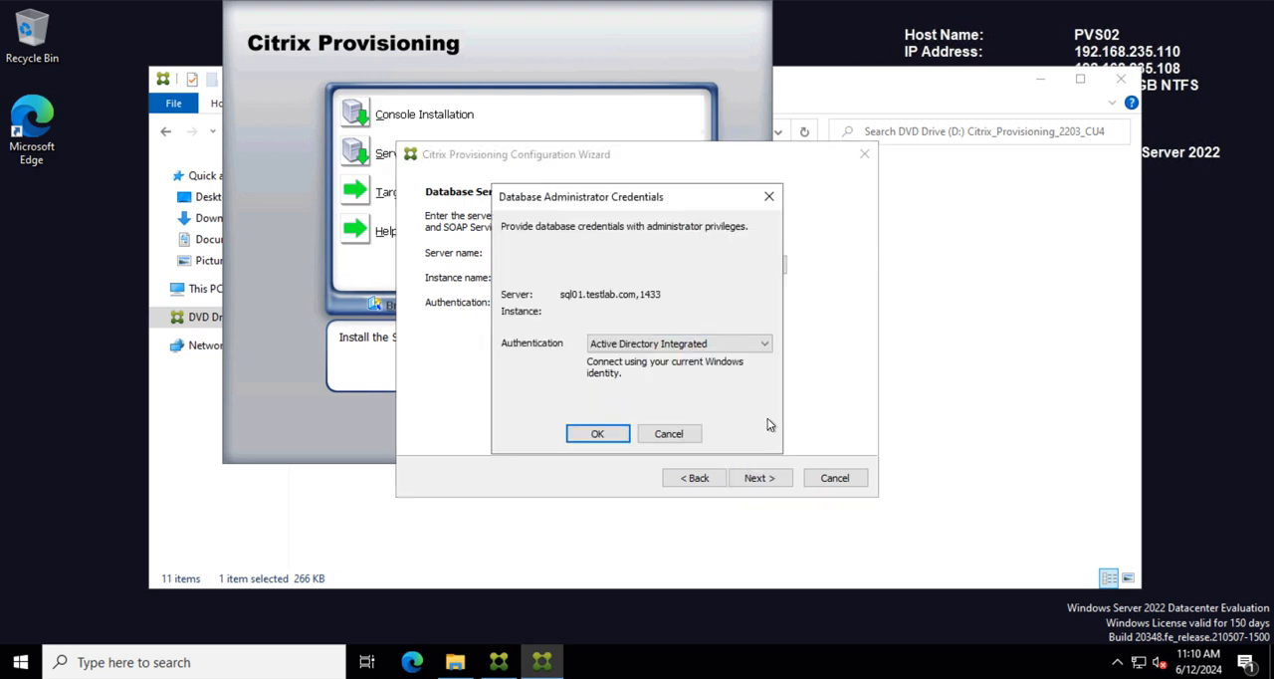
click(597, 434)
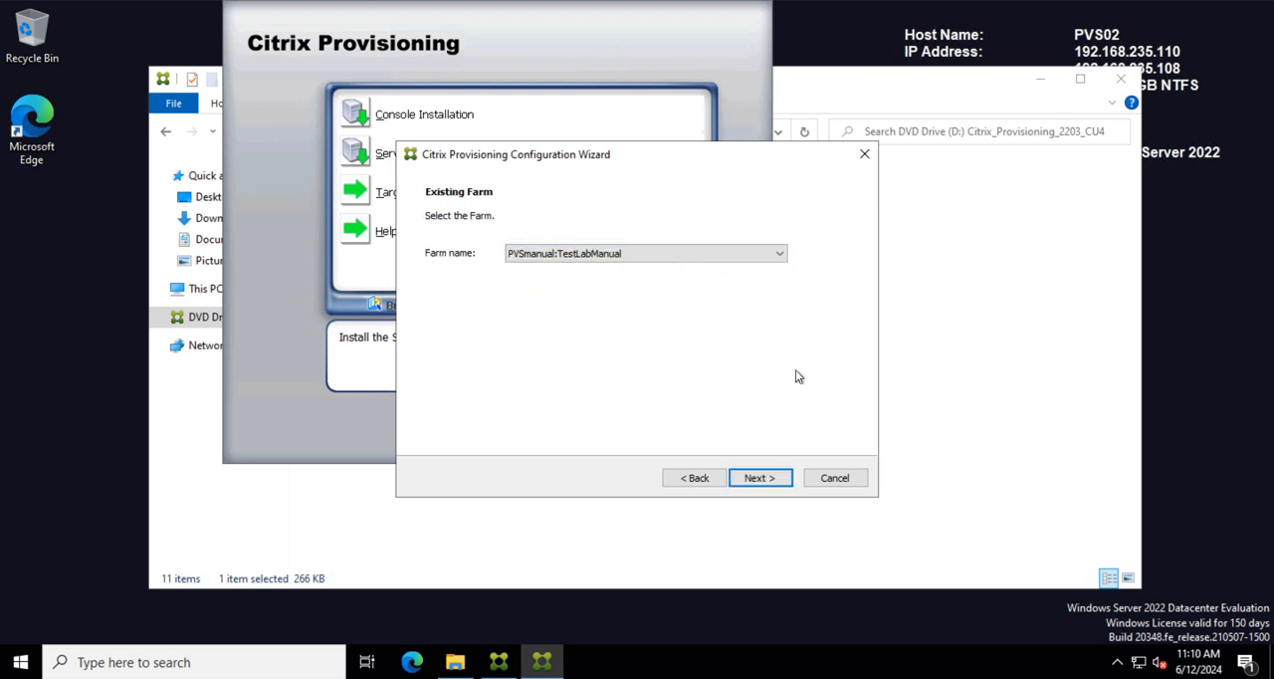
click(771, 483)
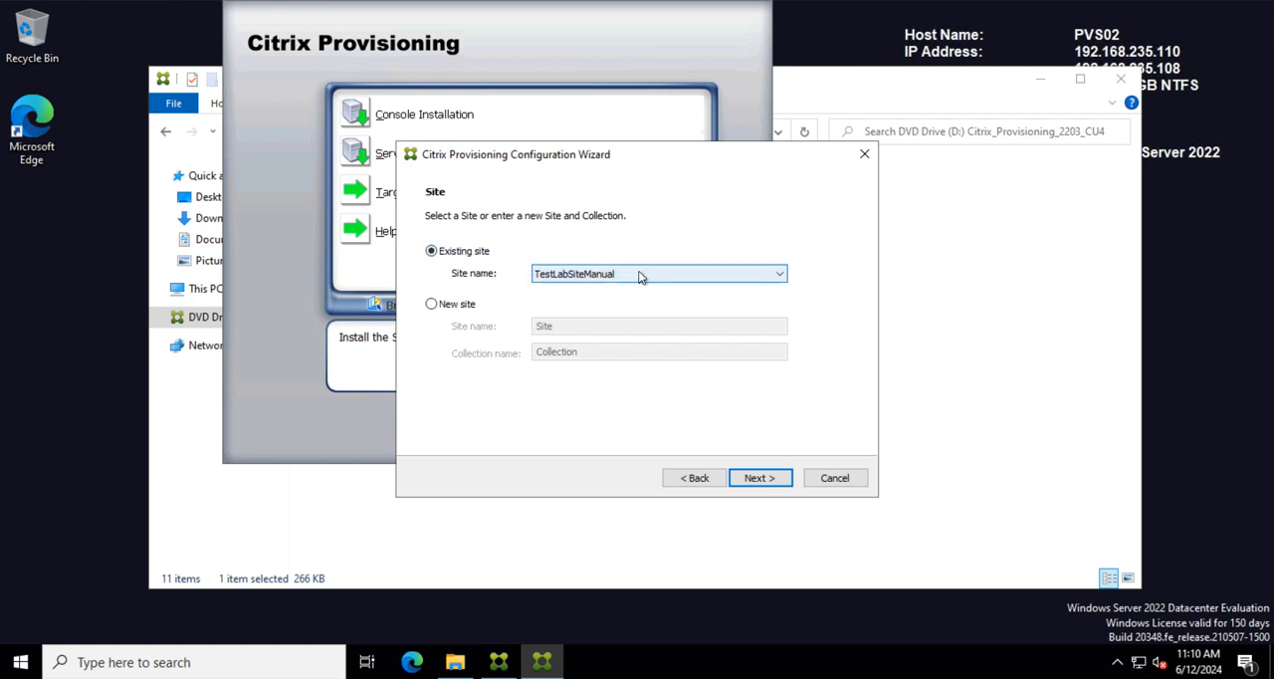
click(757, 478)
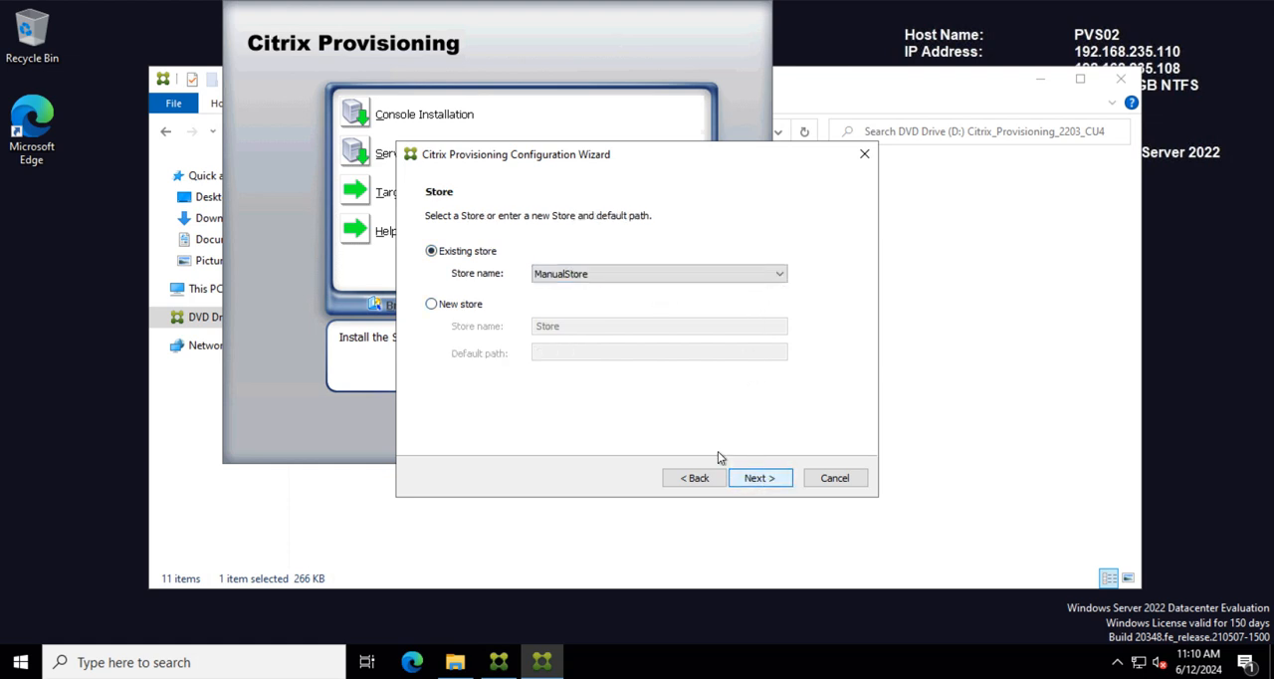
Step: Choose to create a new store and name it ManualStore
click(461, 306)
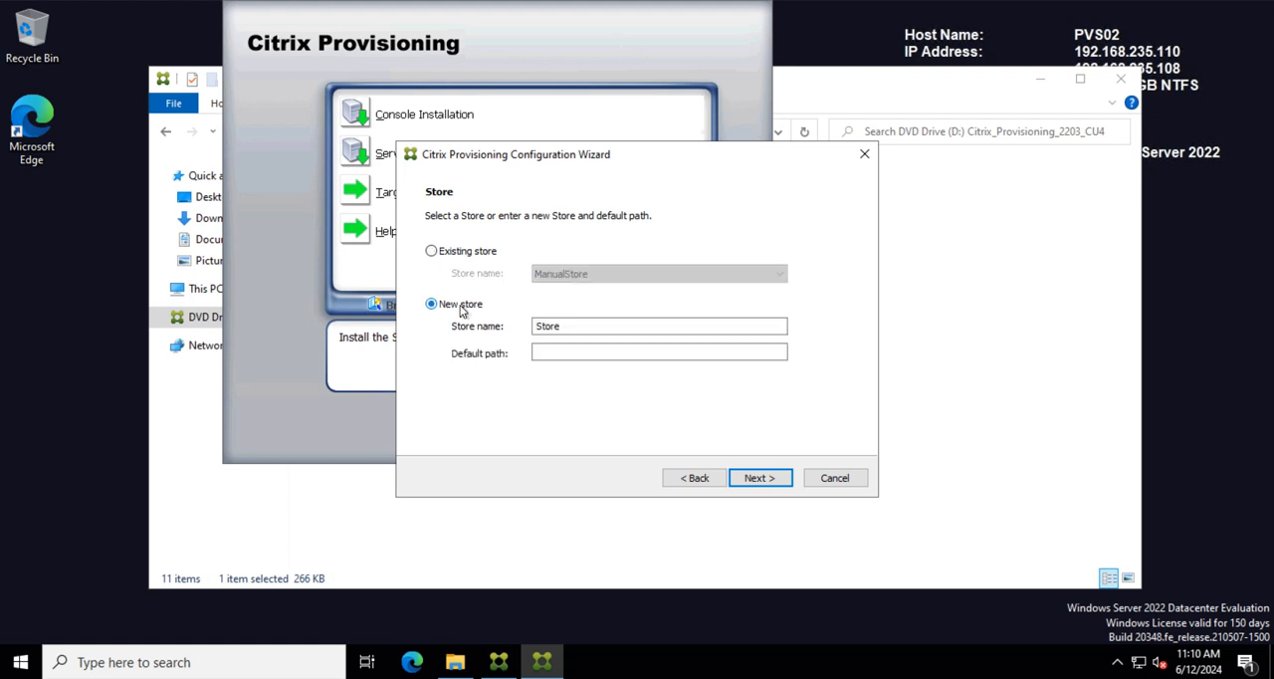
click(575, 353)
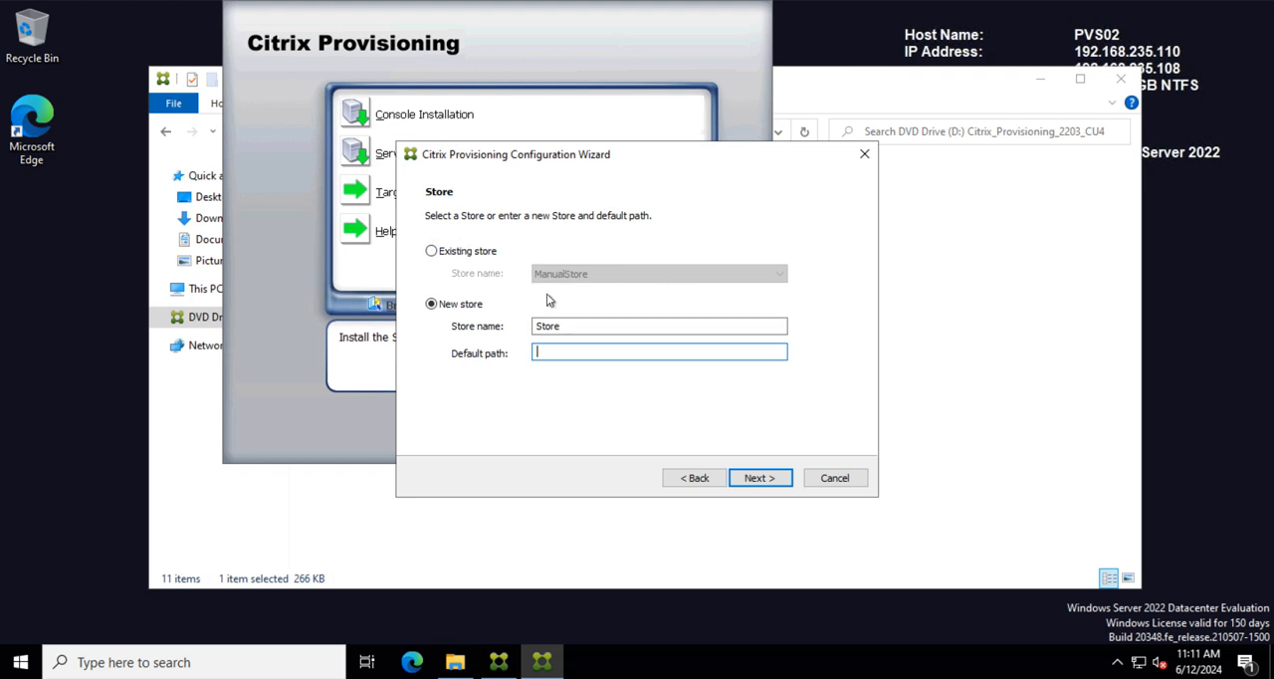
click(576, 330)
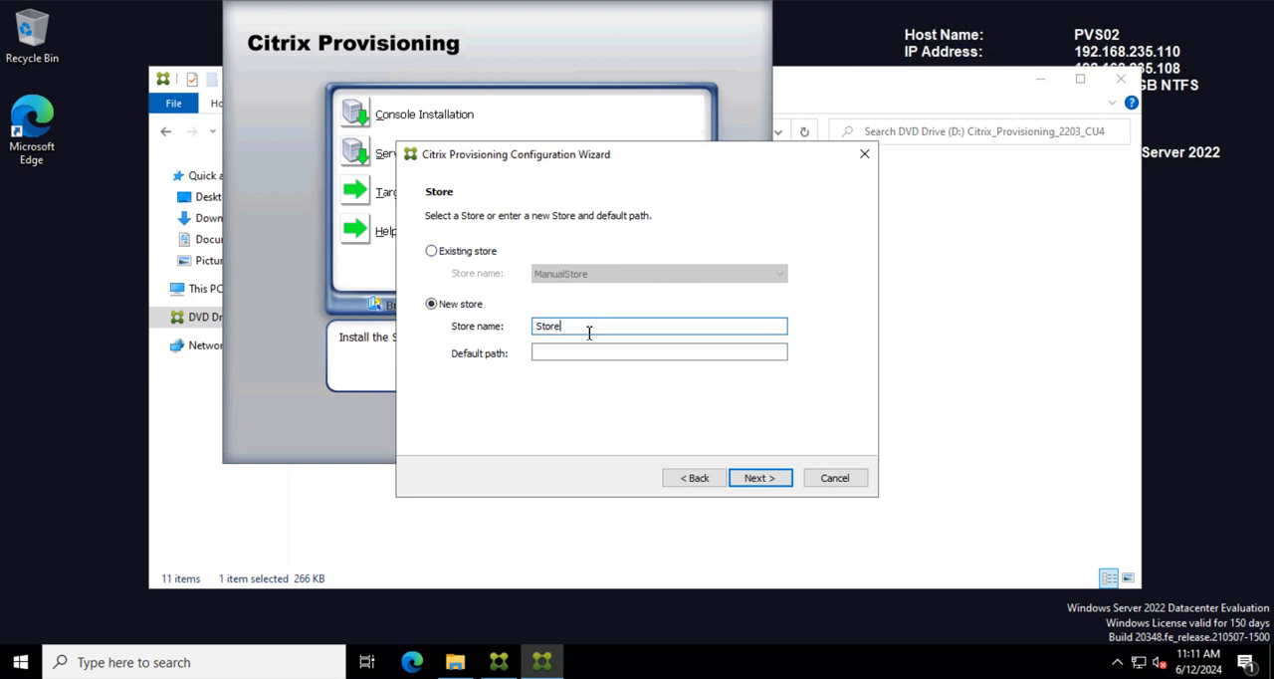
double_click(611, 331)
text(ManualStore)
click(739, 350)
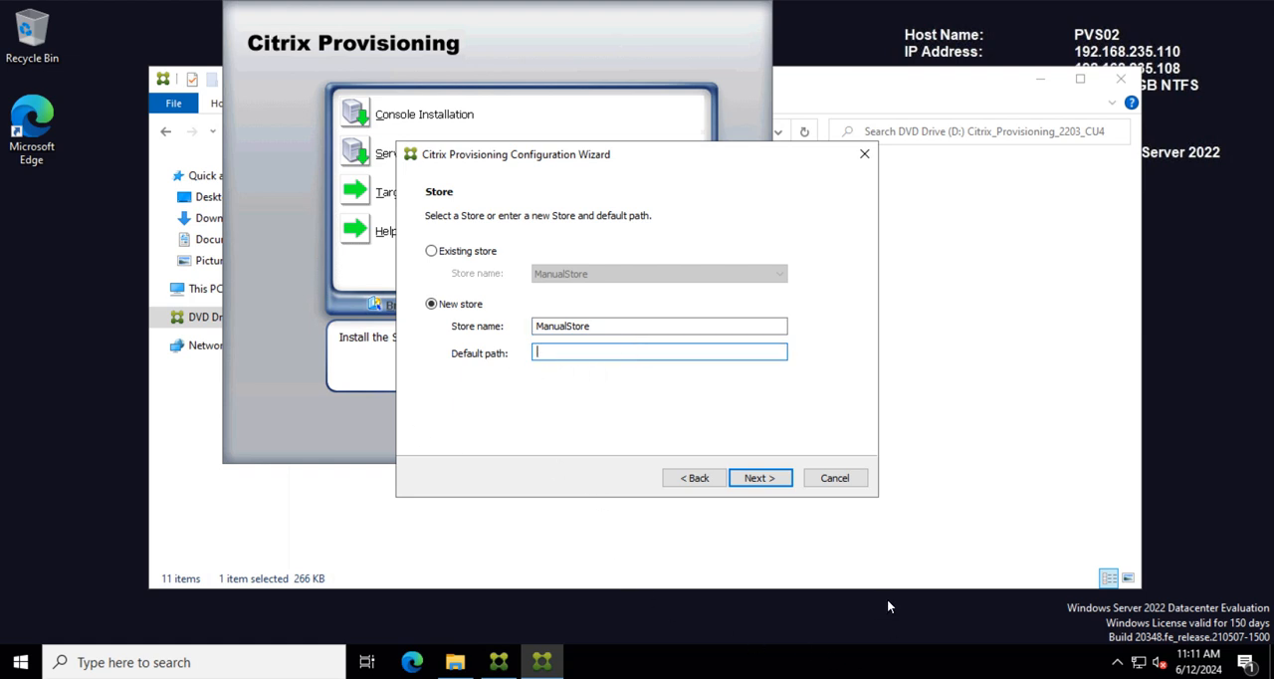
click(606, 329)
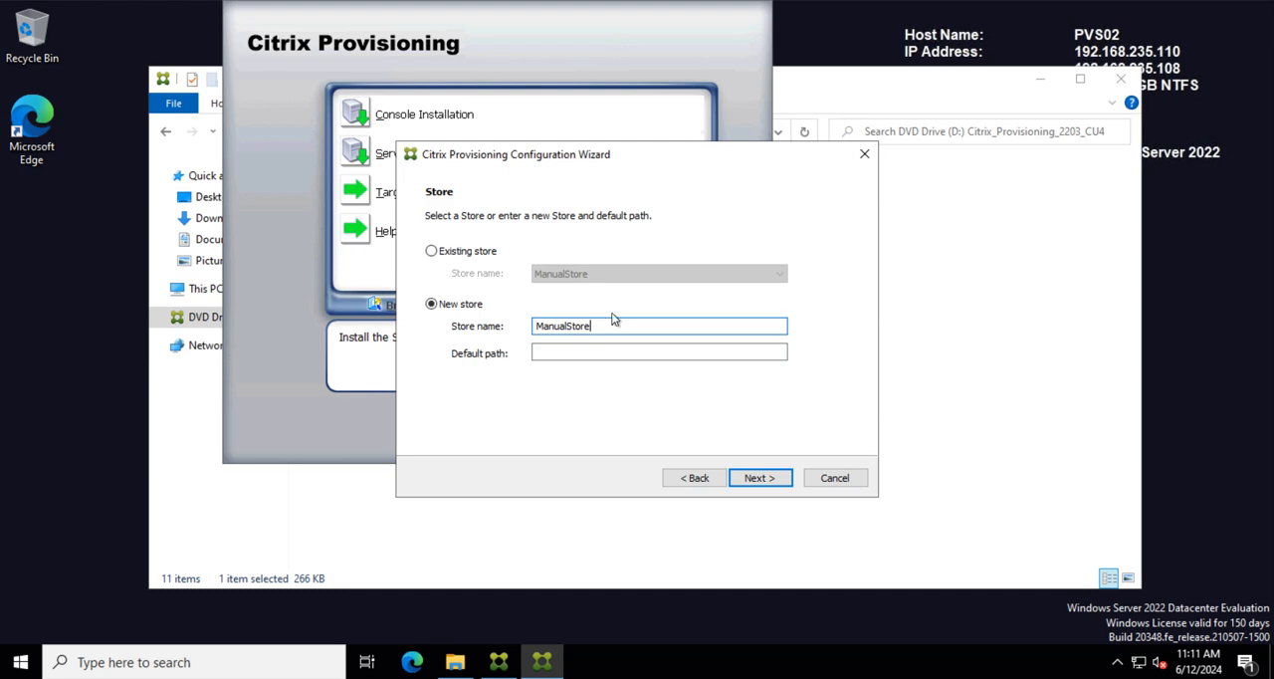
click(591, 354)
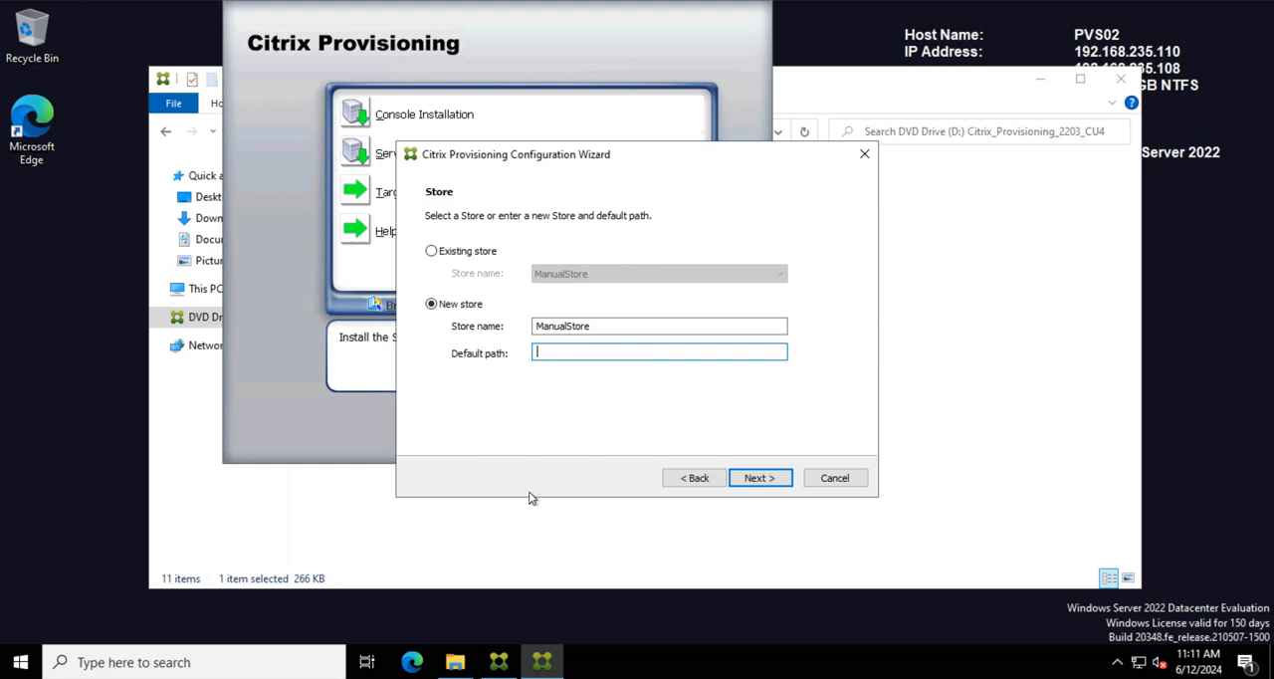
Step: Create a folder named PVSStore on the PVSStore (E:) drive
click(469, 659)
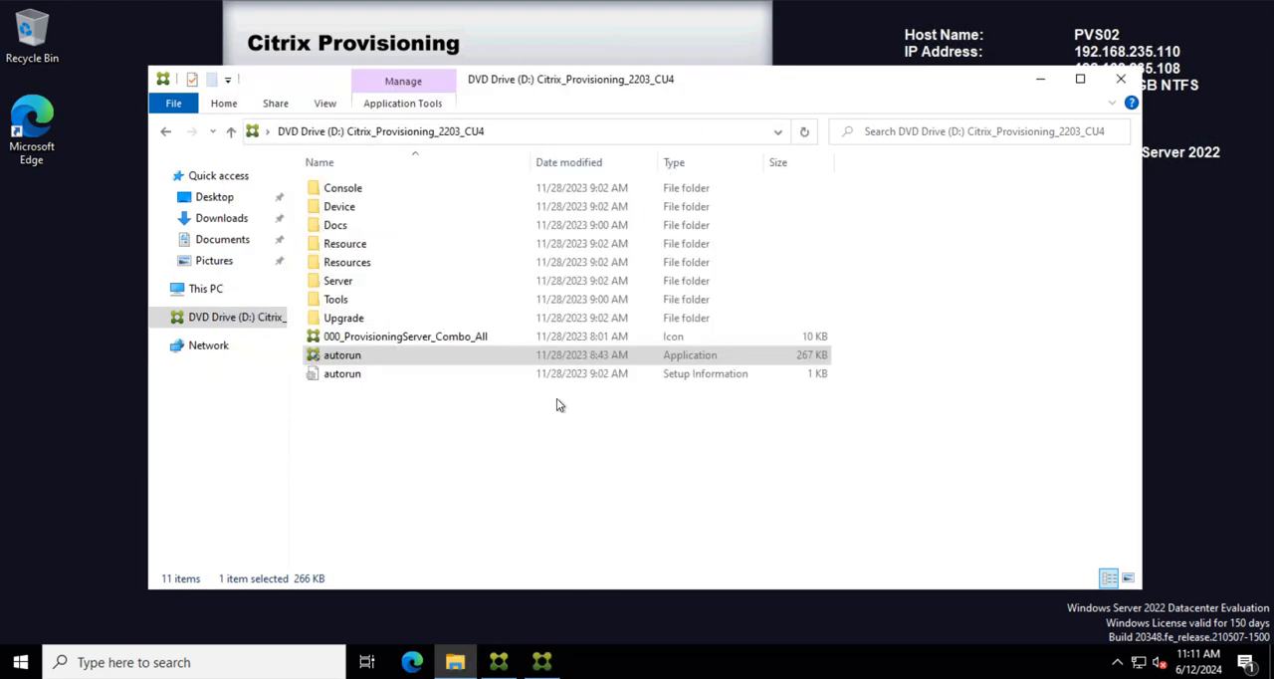
click(199, 289)
double_click(831, 375)
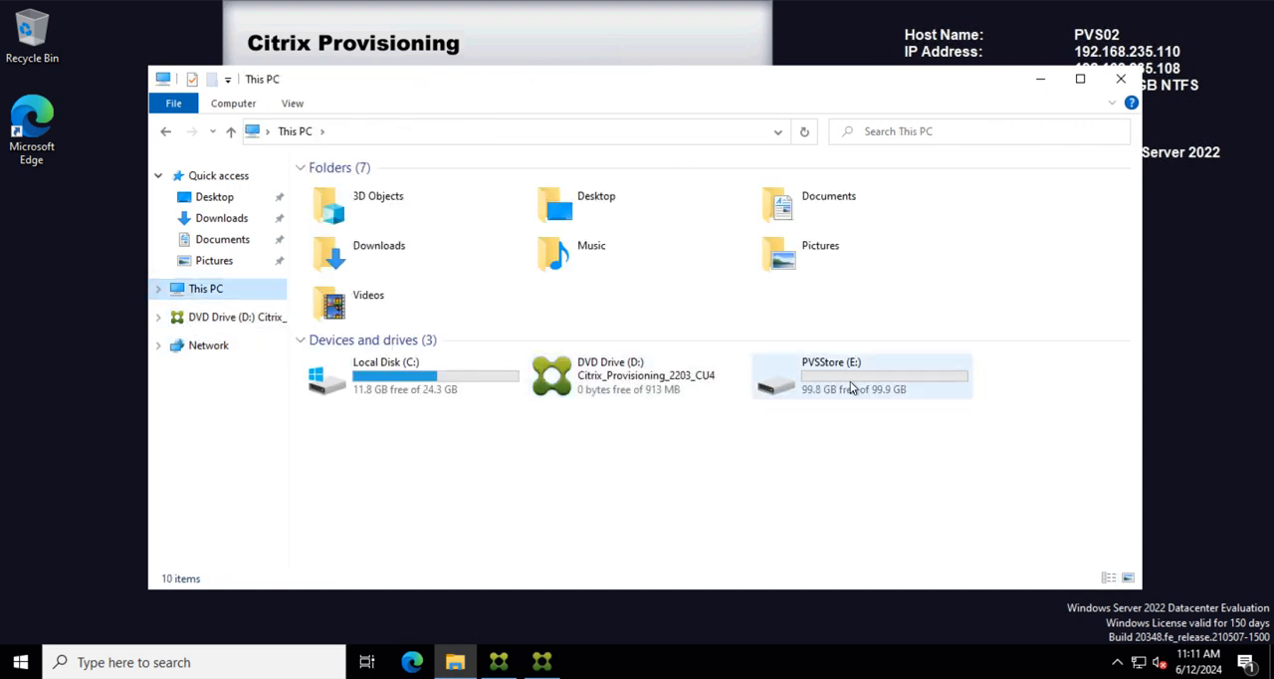
right_click(427, 309)
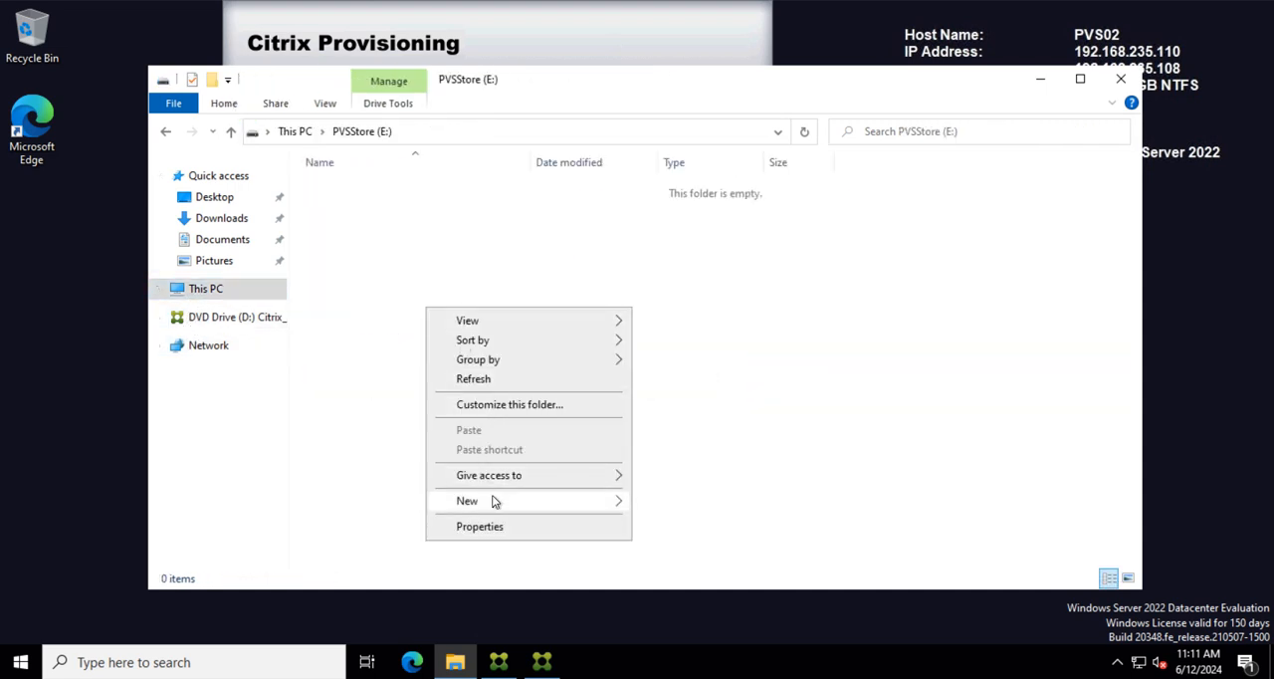
mouse_move(541, 504)
click(681, 505)
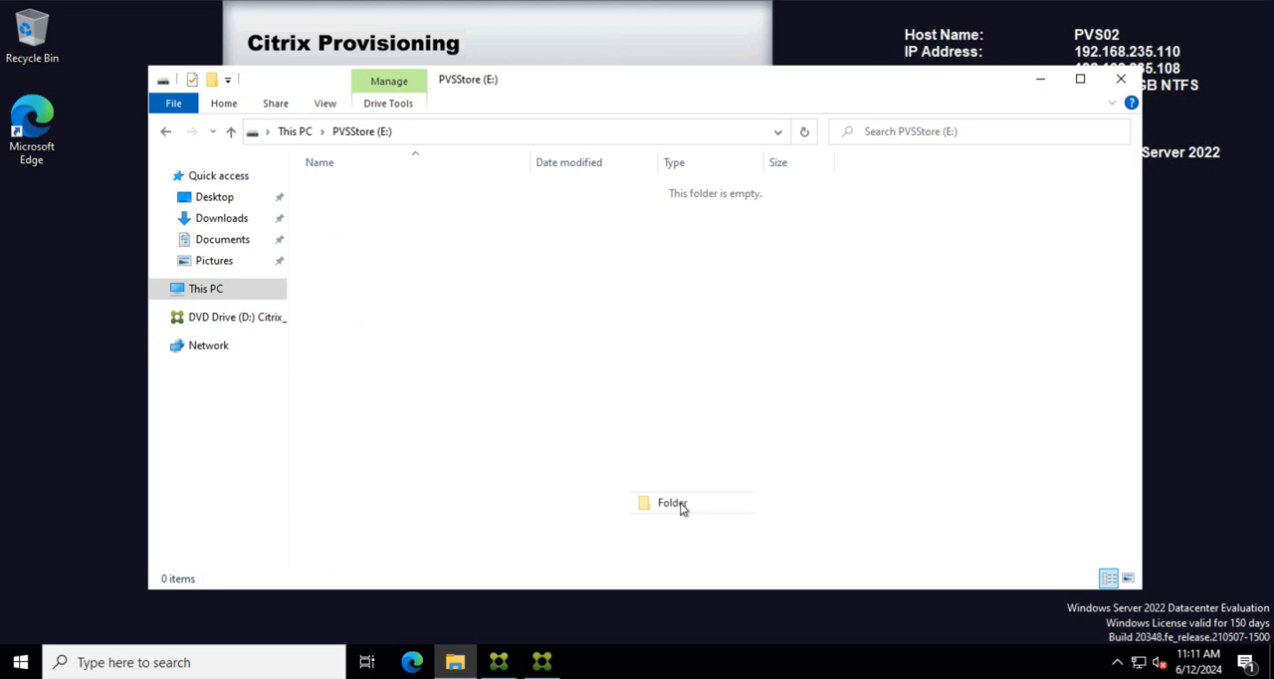
text(PVS)
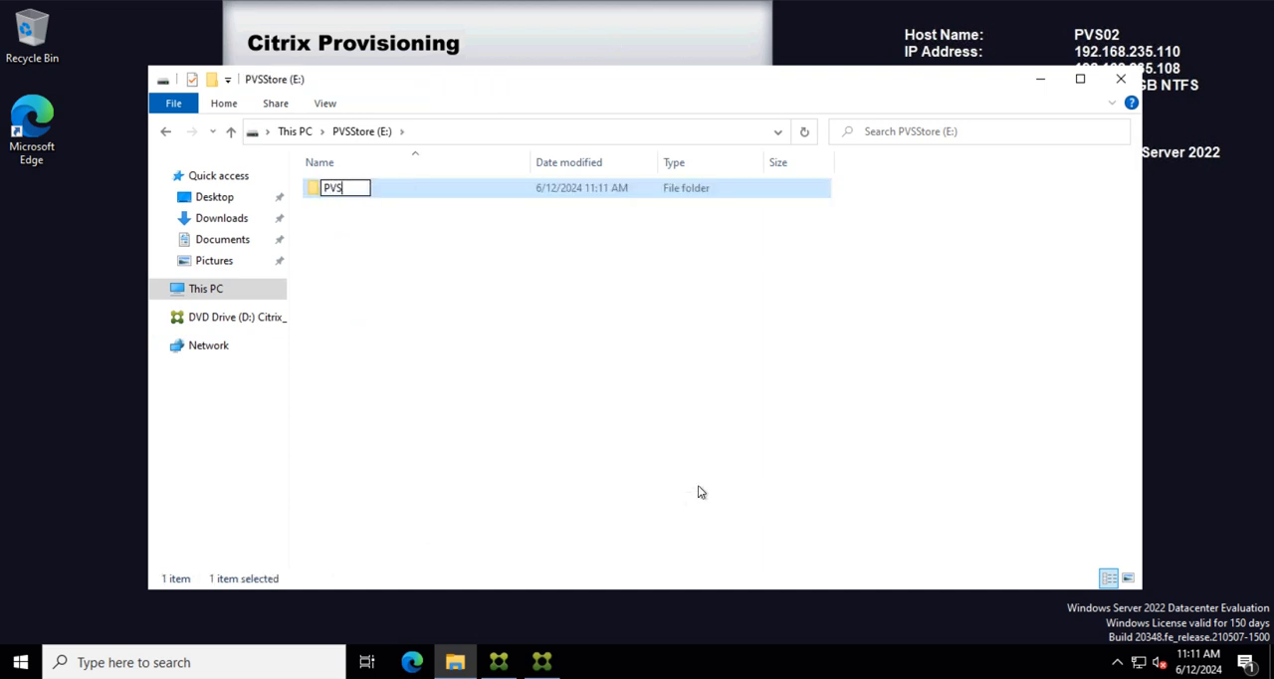
text(Store)
key(Return)
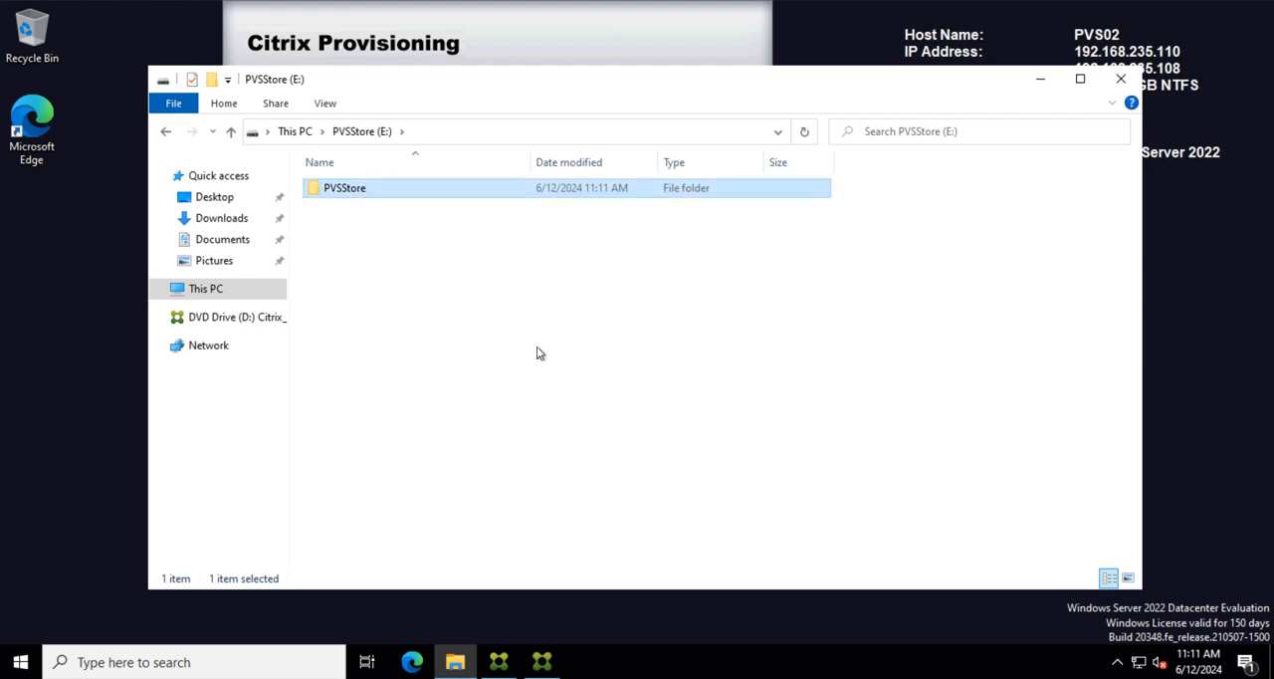
Step: Copy the new folder's path and set the store's default path to E:\PVSStore without quotation marks
right_click(361, 193)
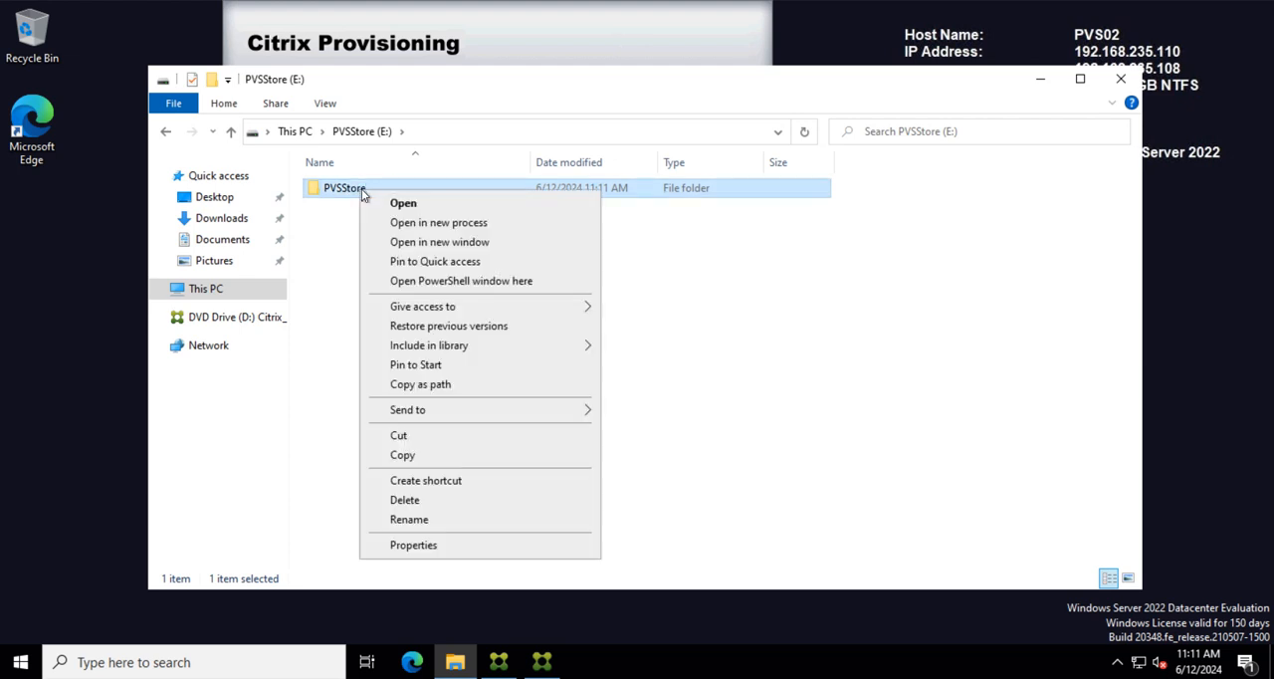
click(423, 388)
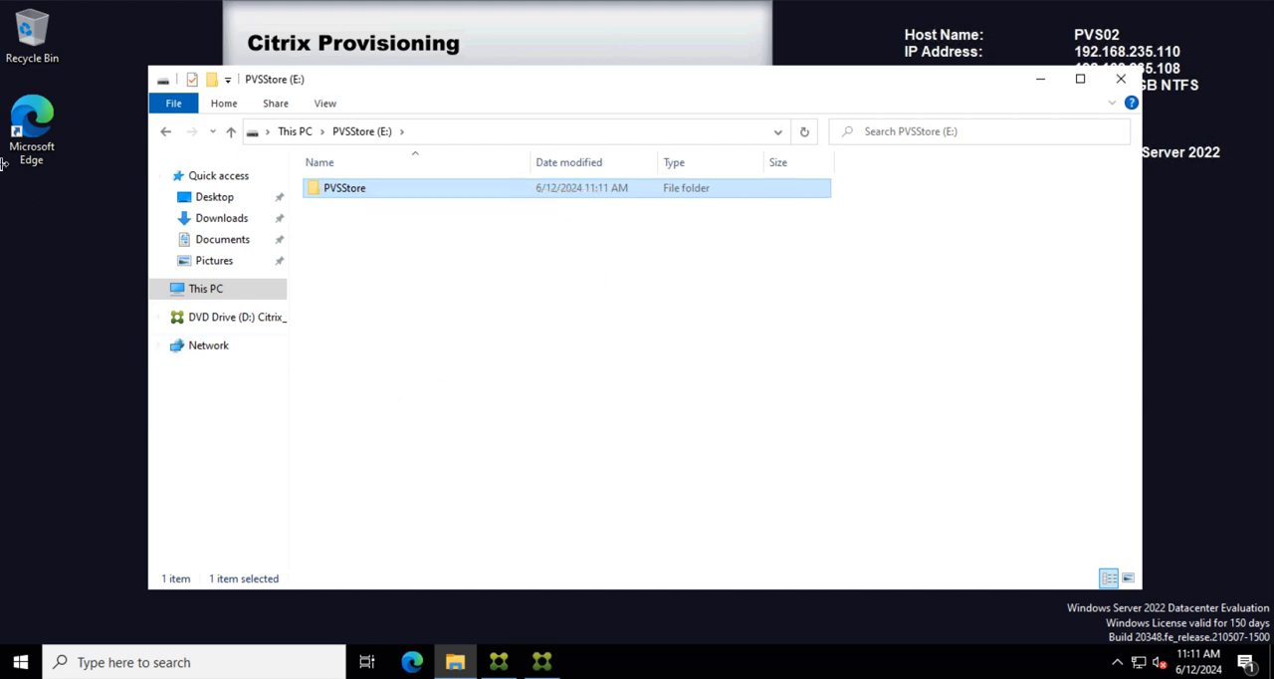
click(542, 663)
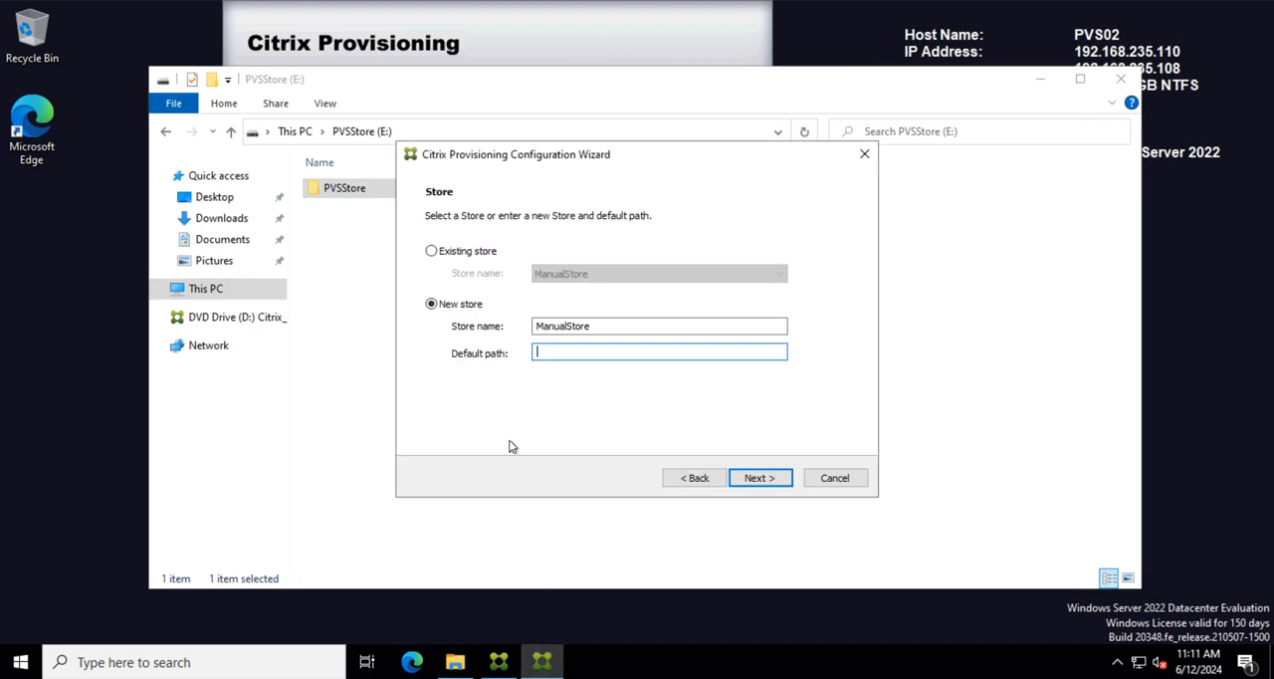
key(ctrl+v)
key(BackSpace)
click(538, 353)
key(BackSpace)
Step: Name the new store ManualStorePVS02 and accept the on-premises license server lic01.testlab.com with port 27000
click(603, 327)
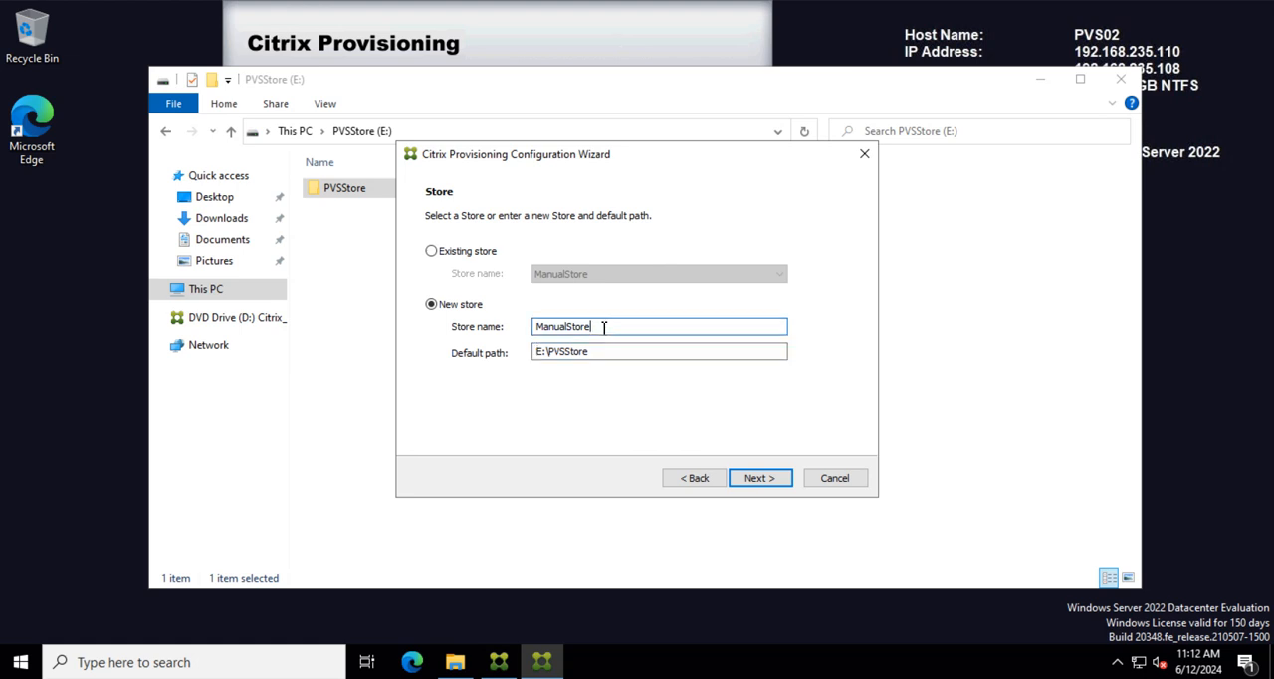
text(PVS02)
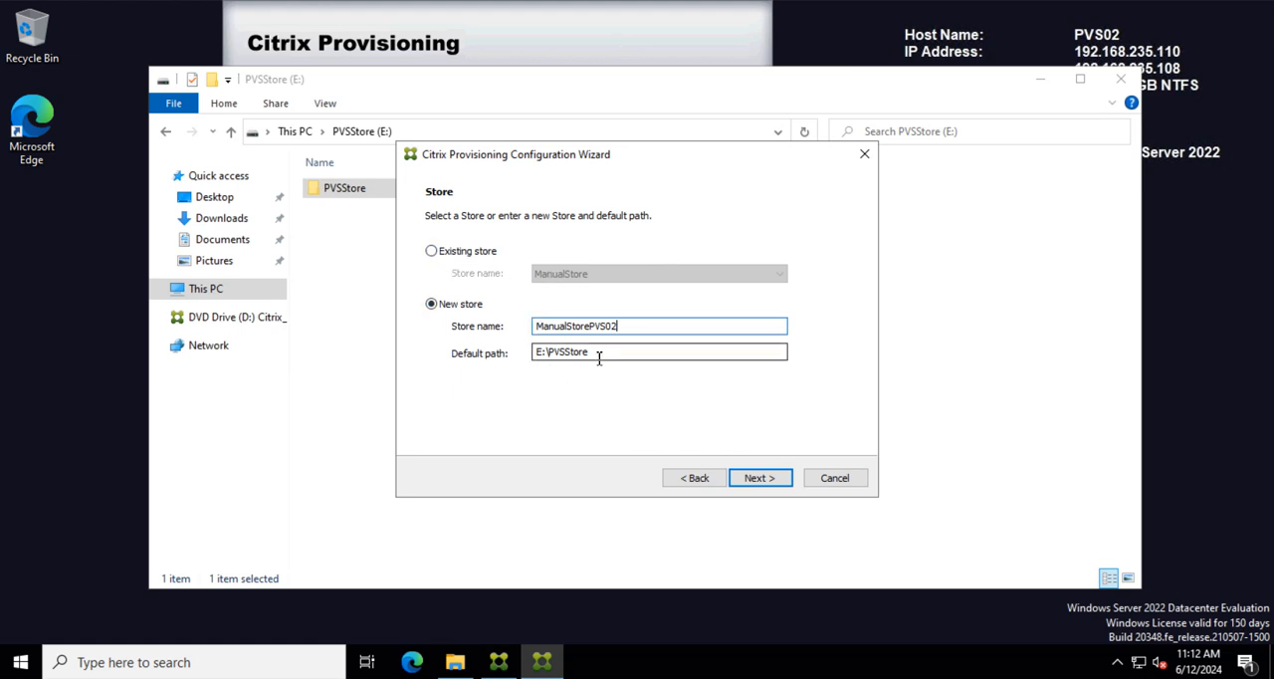
click(759, 478)
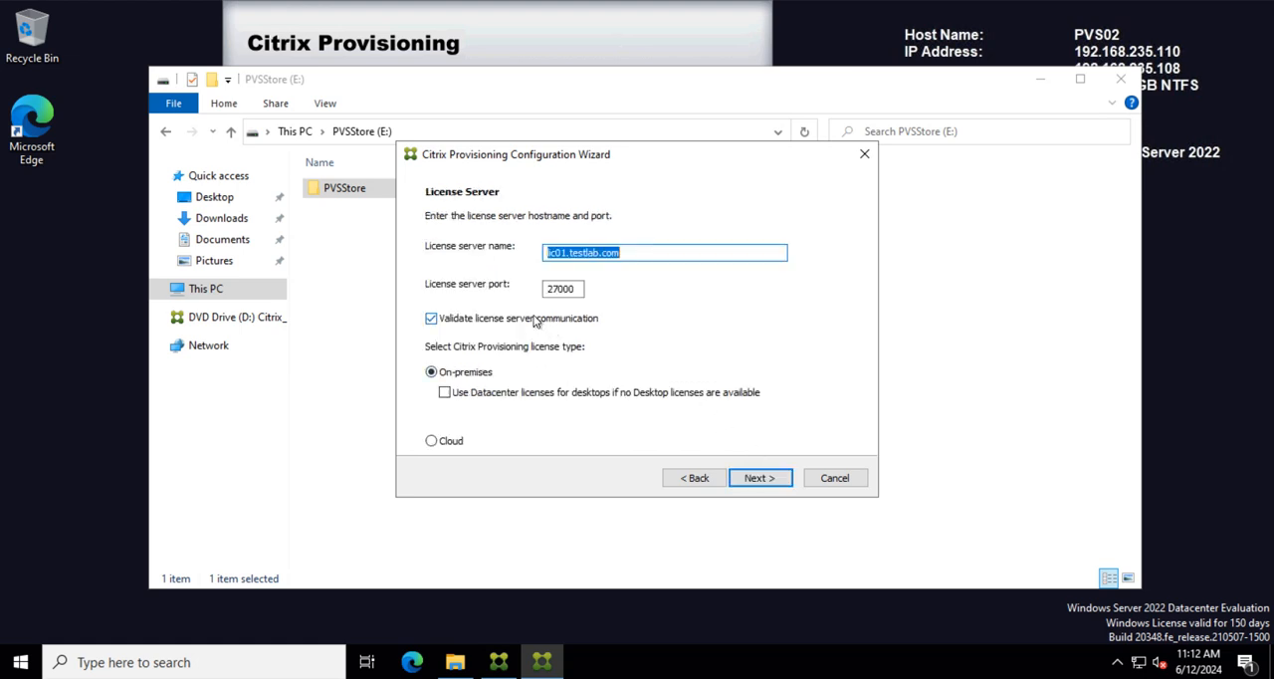
click(762, 477)
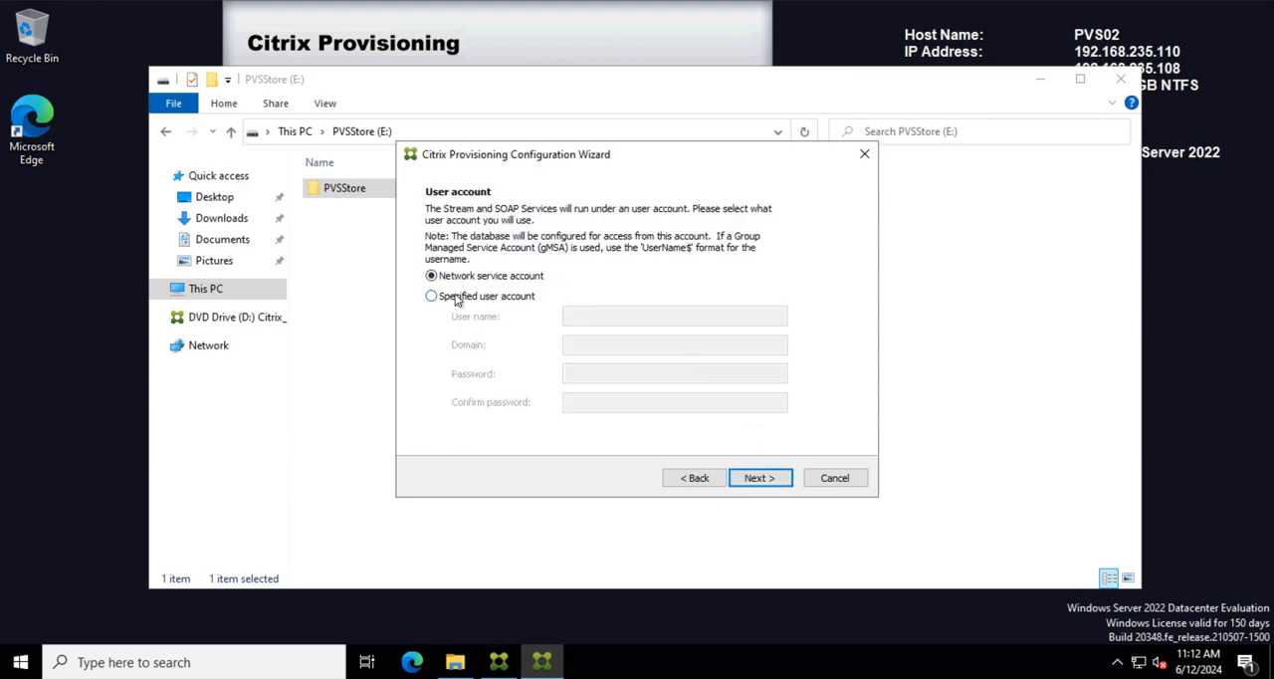
Step: Choose a specified user account for the services and check the Citrix organizational units in Active Directory Users and Computers for the account
click(442, 295)
click(611, 316)
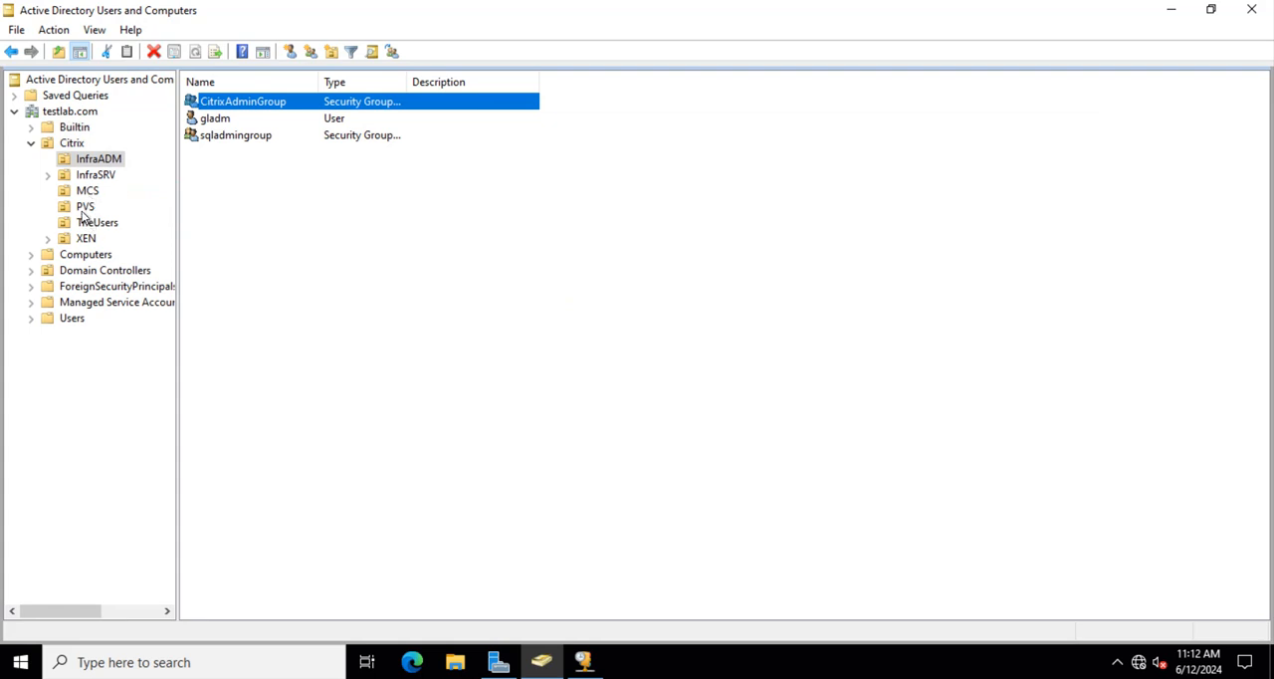
click(85, 208)
click(97, 225)
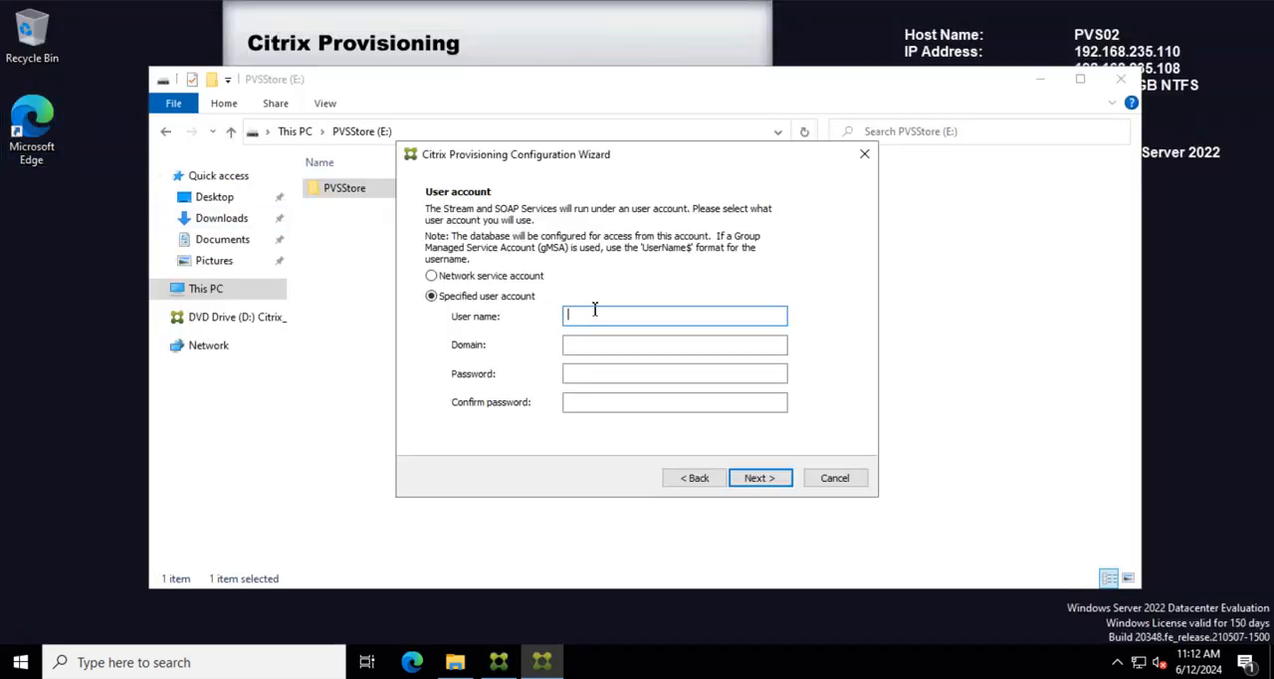
Step: Set the service account to user name pvsadm in domain testlab.com, and enter and confirm the account password
text(pvsadm)
click(587, 344)
text(test)
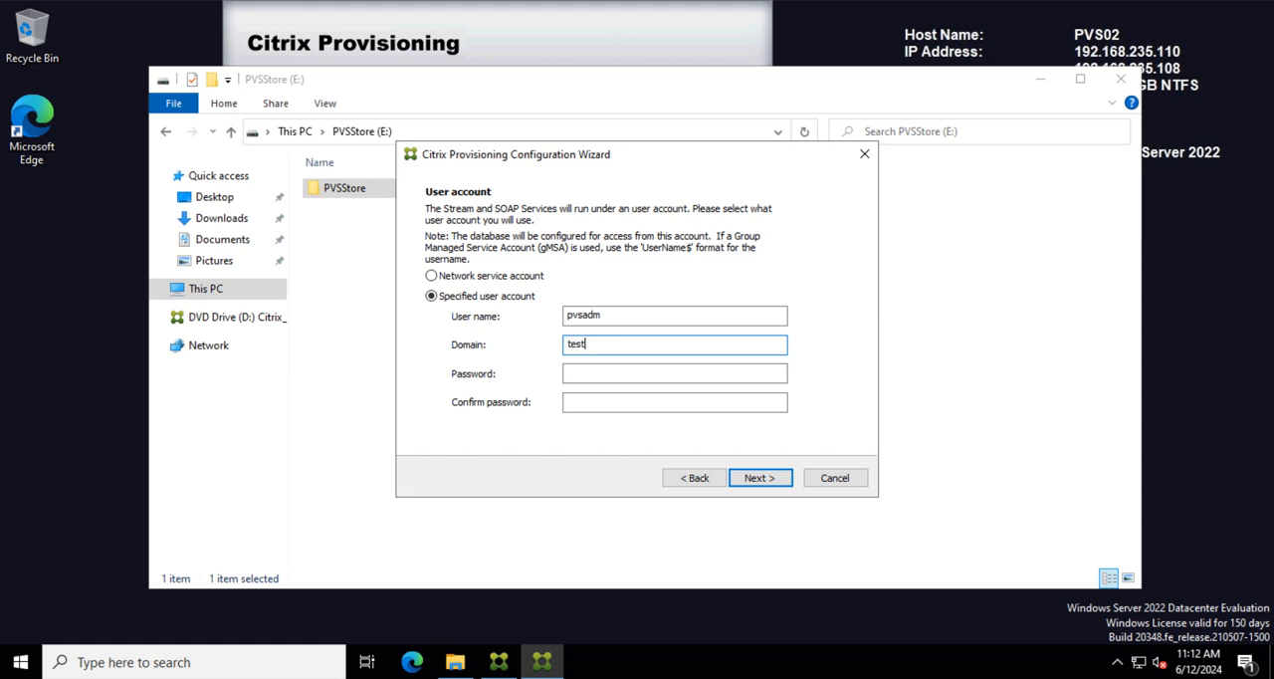
text(lab.com)
click(595, 376)
text(••••••••••••)
click(591, 404)
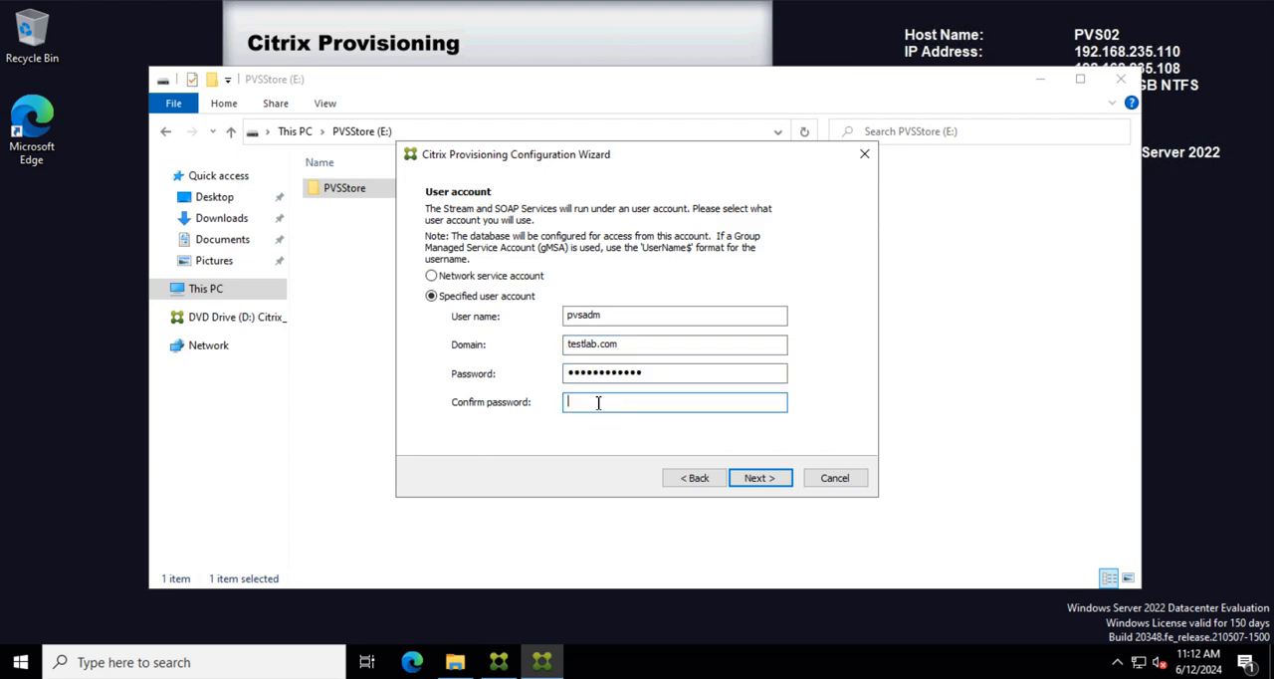
text(••••••••••••)
click(761, 479)
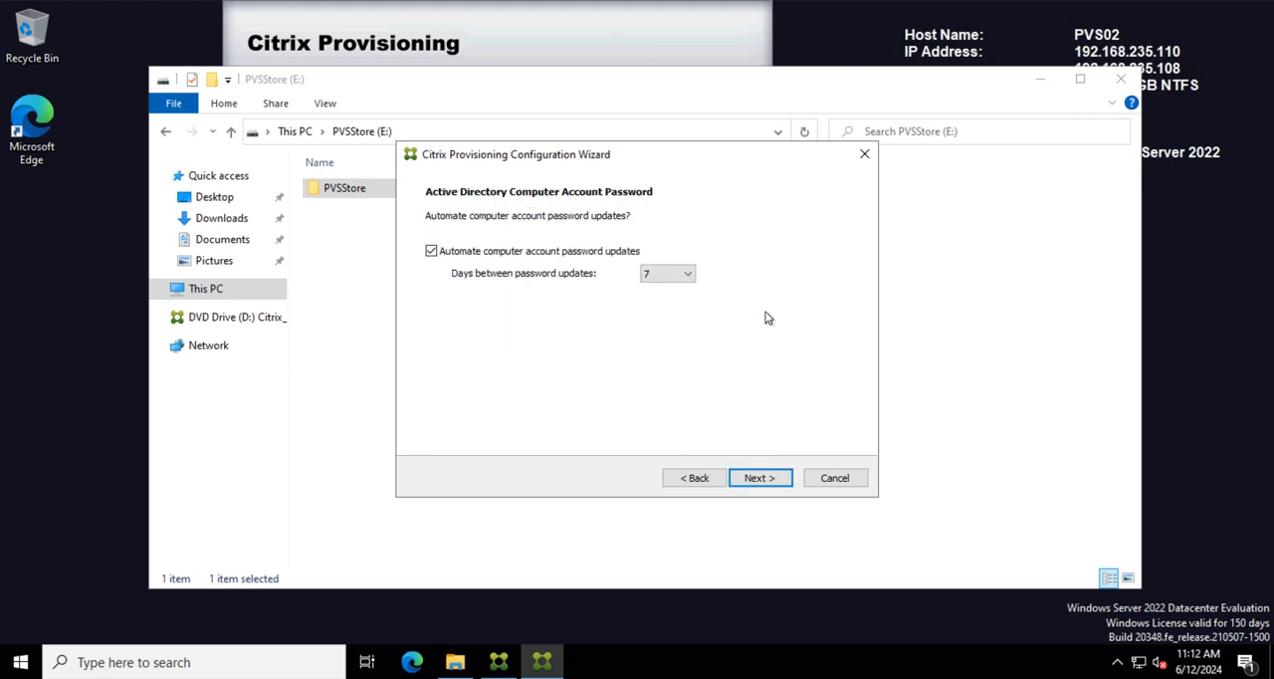
Step: Accept automatic computer account password updates every 7 days and use 192.168.235.108 as the management network card, keeping 192.168.235.110 for streaming
click(759, 478)
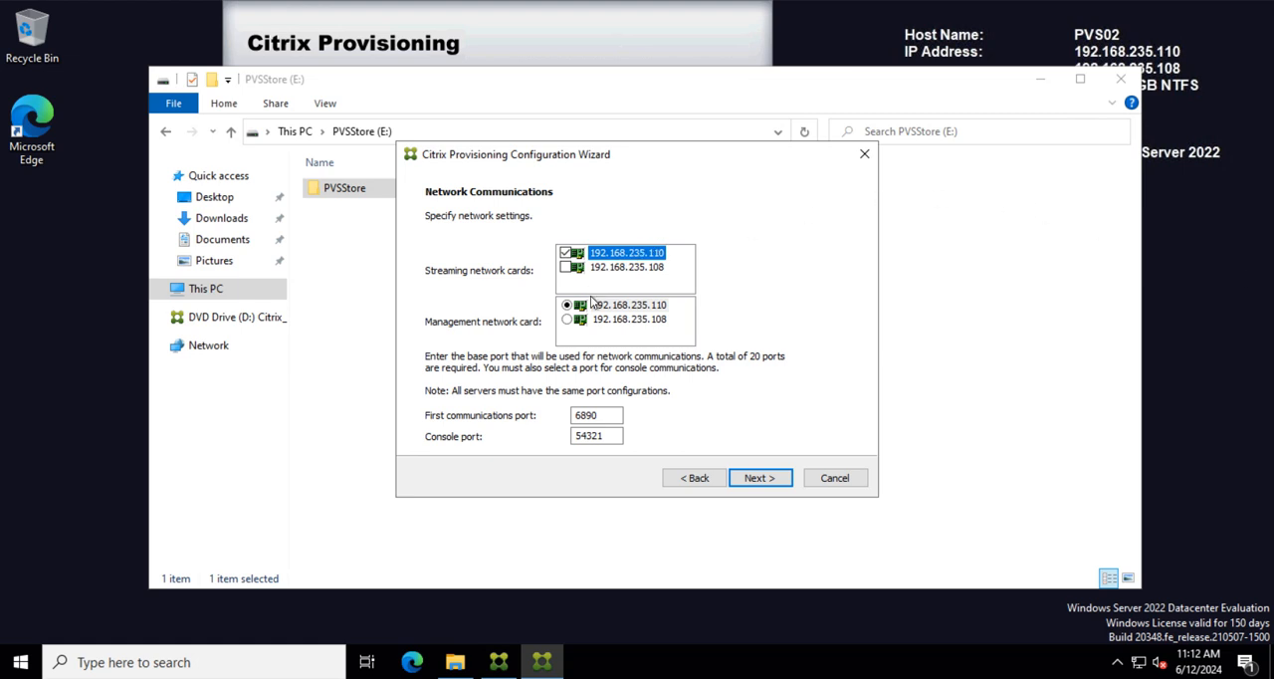
click(573, 320)
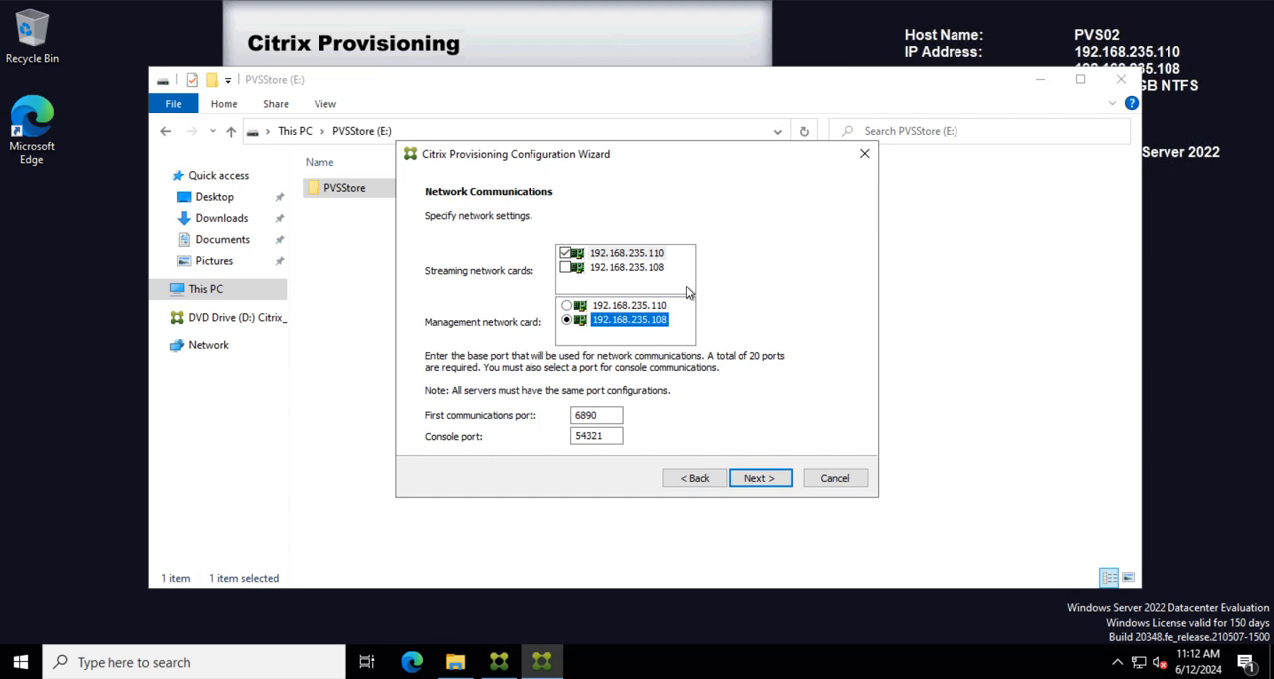
click(758, 478)
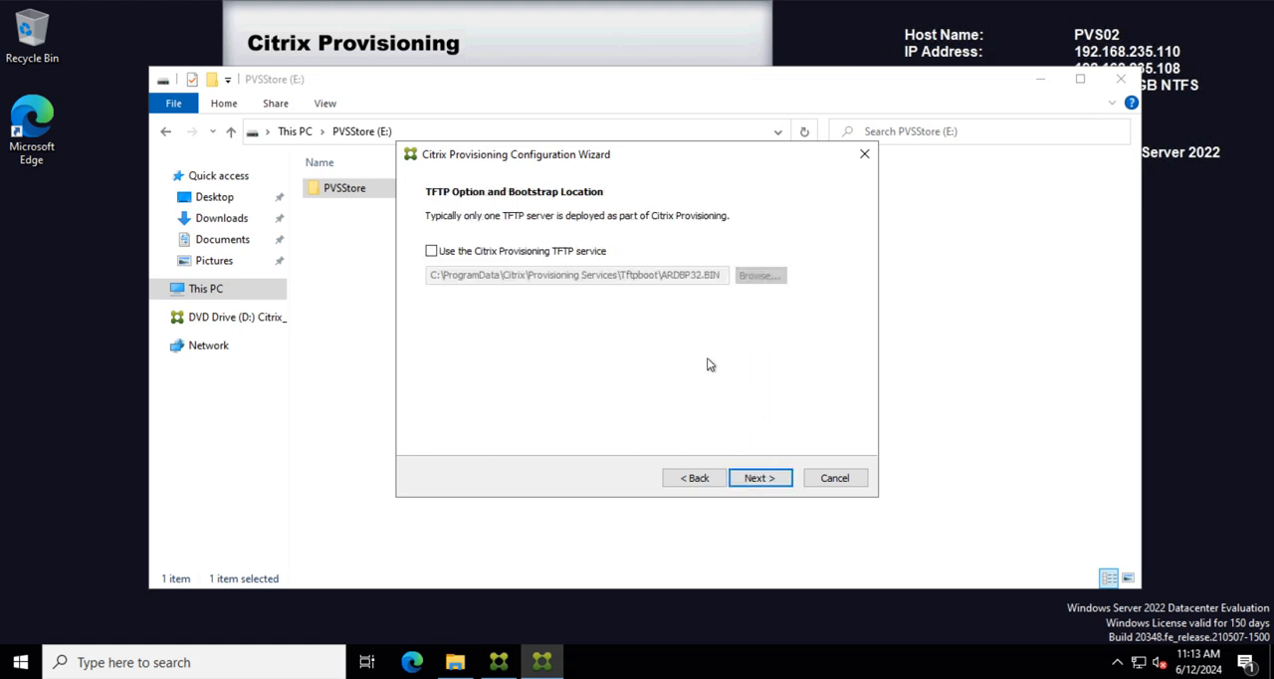
Step: Enable the Citrix Provisioning TFTP service with the default ARDBP32.BIN bootstrap file and accept the stream servers boot list
click(495, 253)
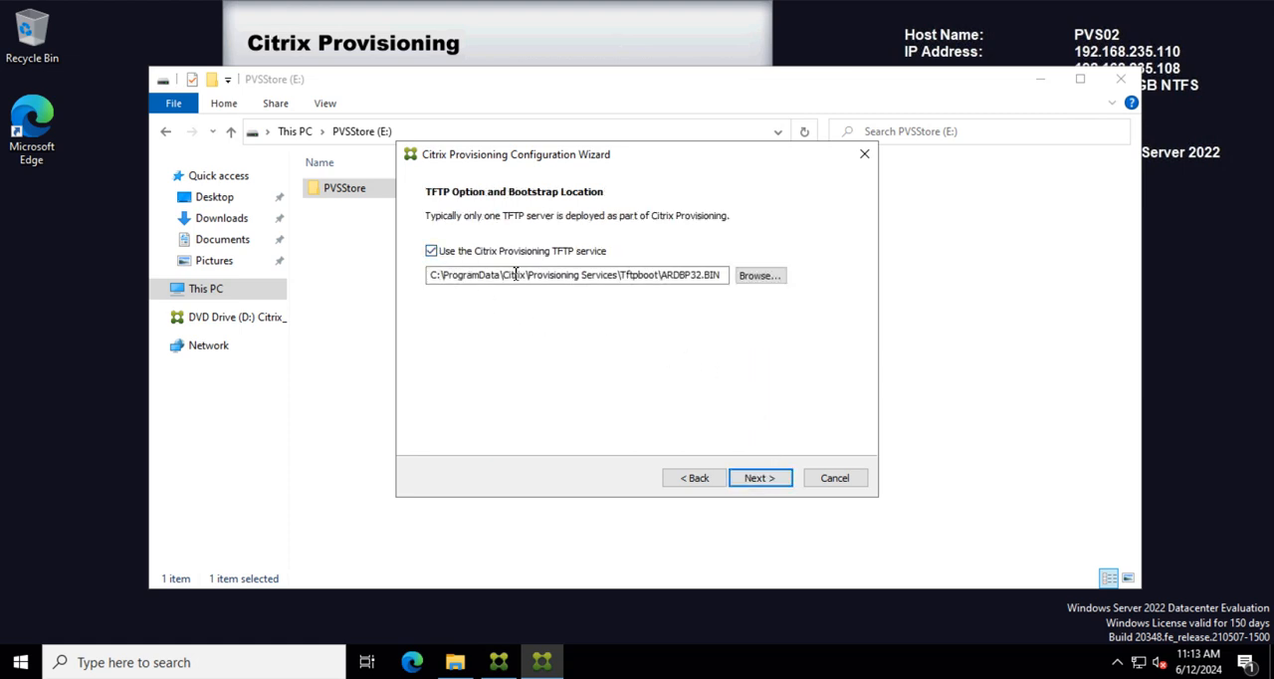
click(759, 479)
click(754, 478)
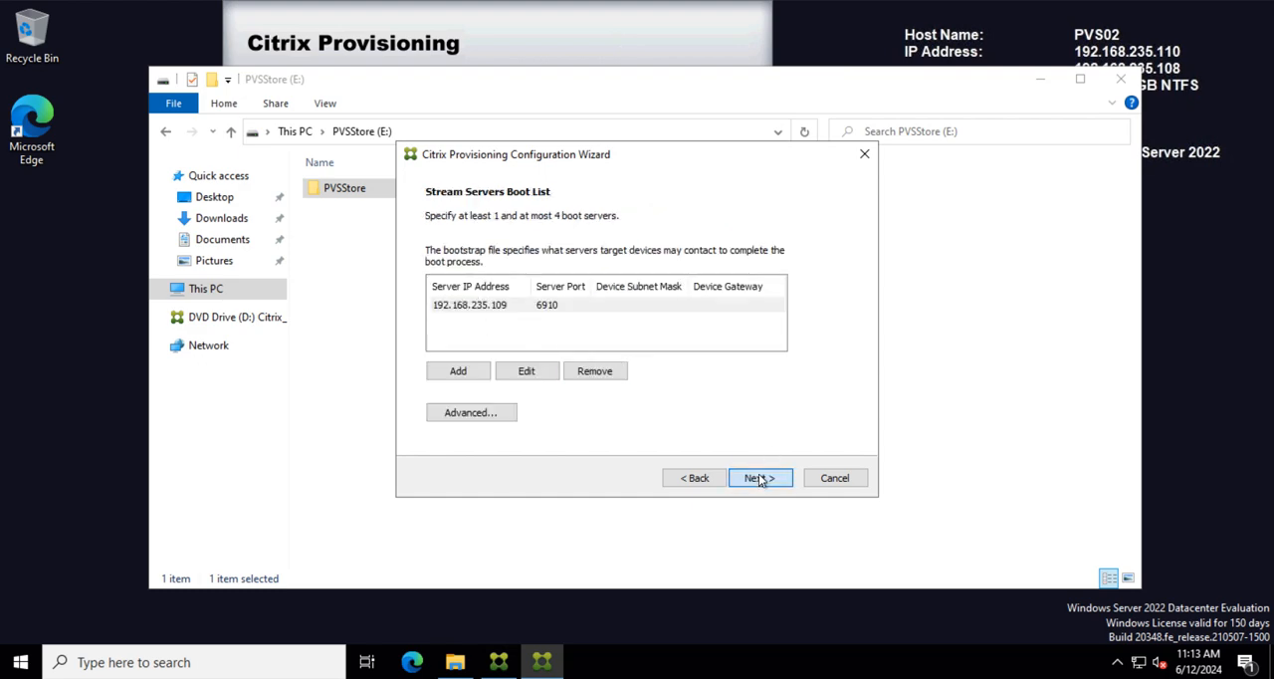
click(759, 480)
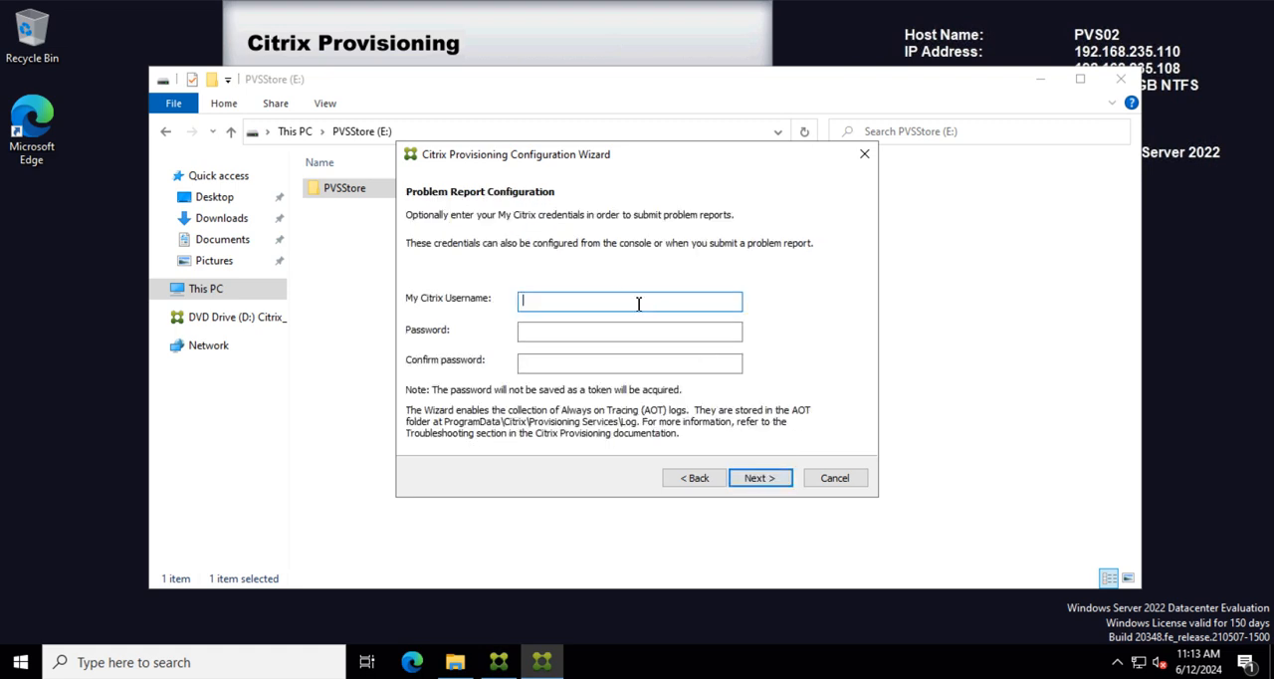
Step: Skip the My Citrix credentials, apply the reviewed configuration with services starting automatically, and close the wizard and the file window
click(772, 485)
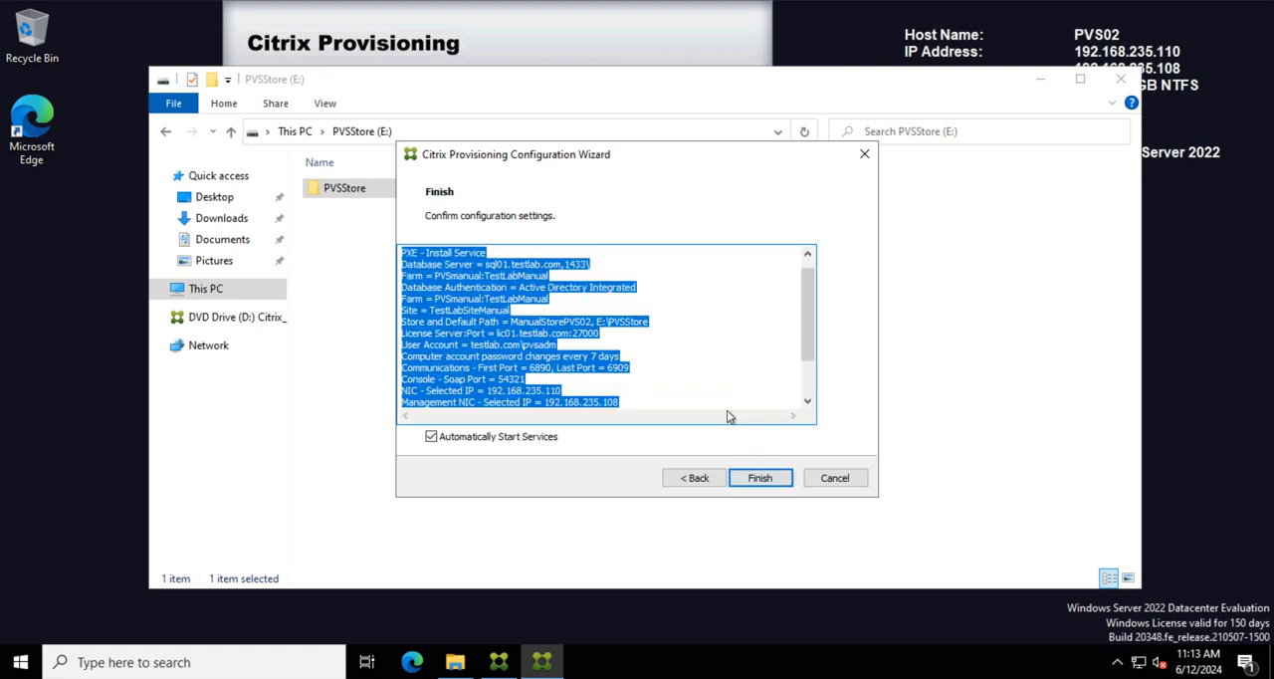
click(813, 358)
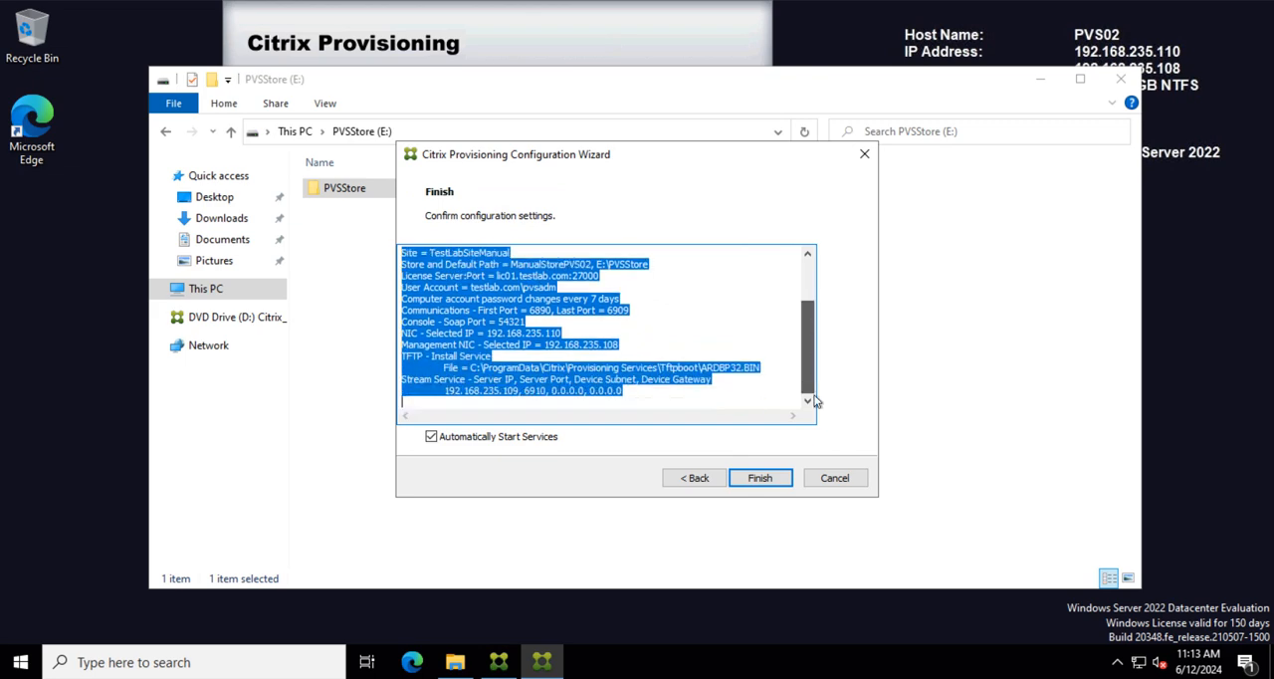
click(761, 479)
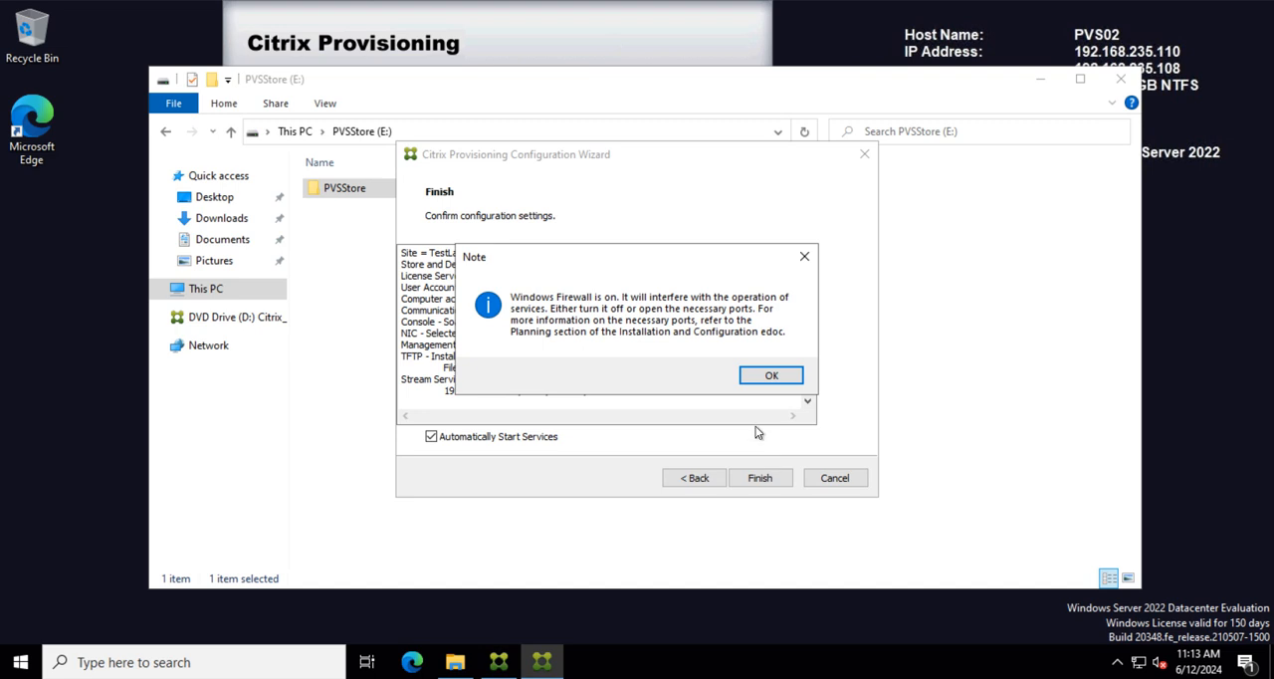
click(769, 376)
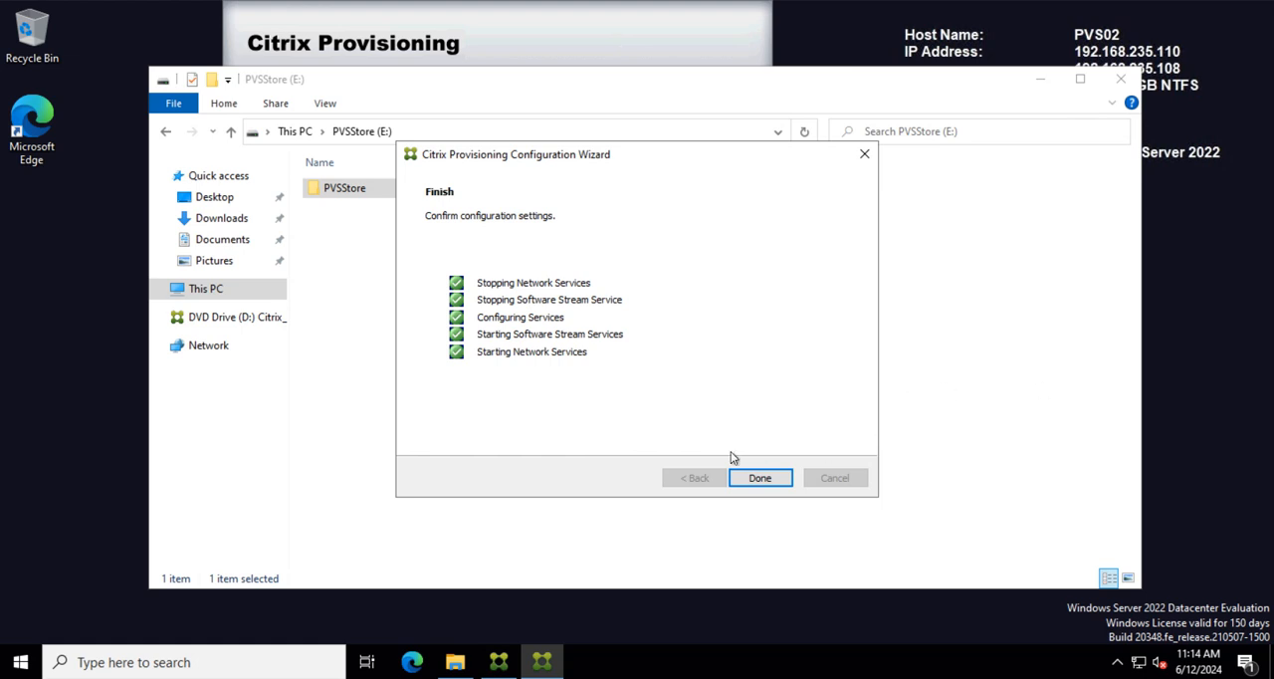
click(759, 479)
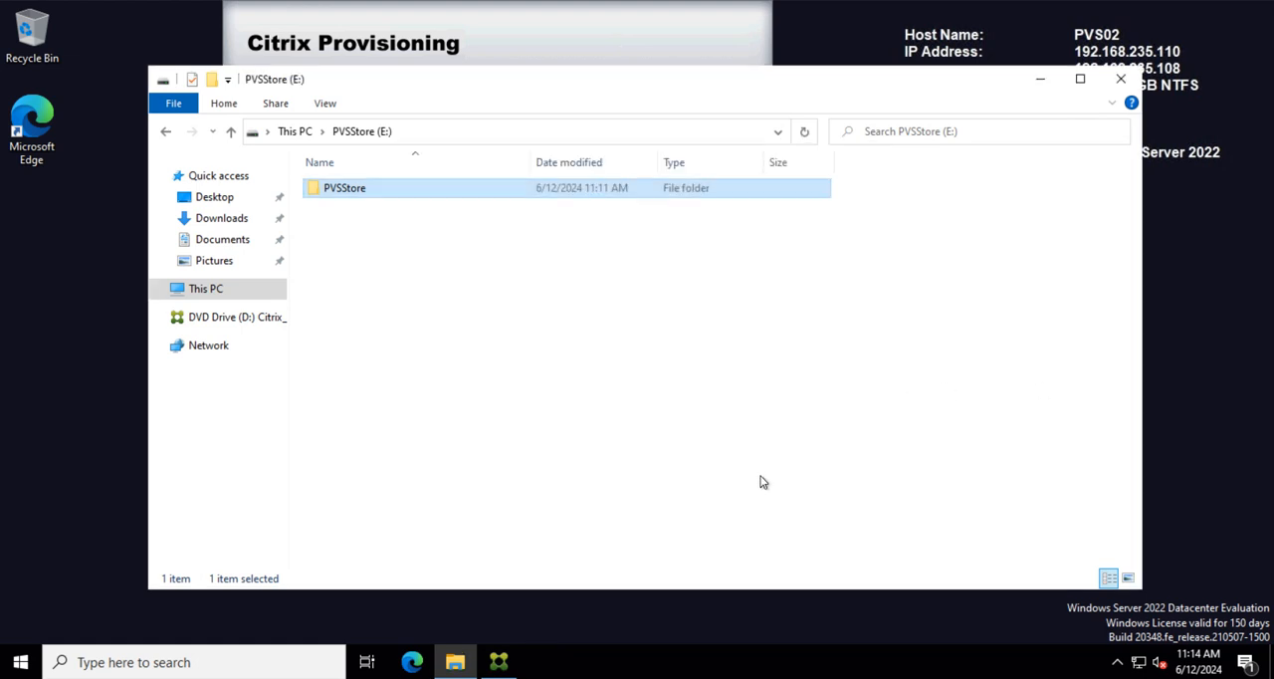
click(1121, 80)
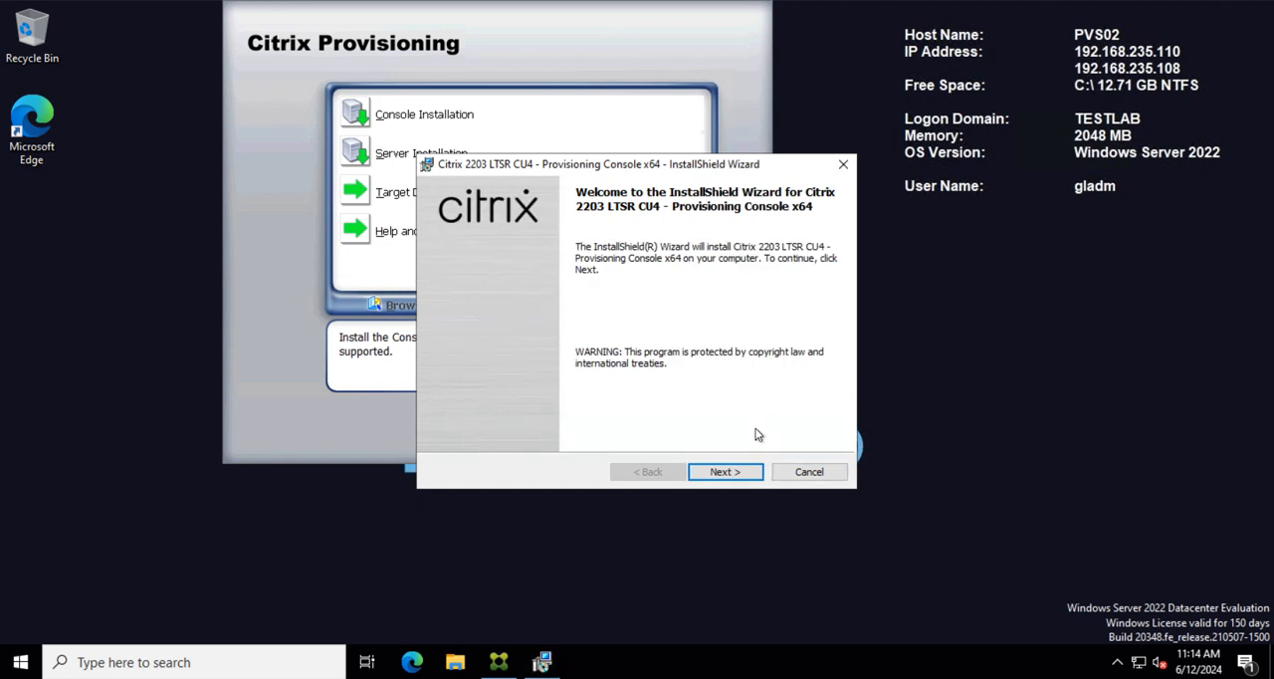
Step: Install Citrix 2203 LTSR CU4 Provisioning Console x64 for all users in the default folder, accepting the license agreement
click(724, 472)
click(435, 409)
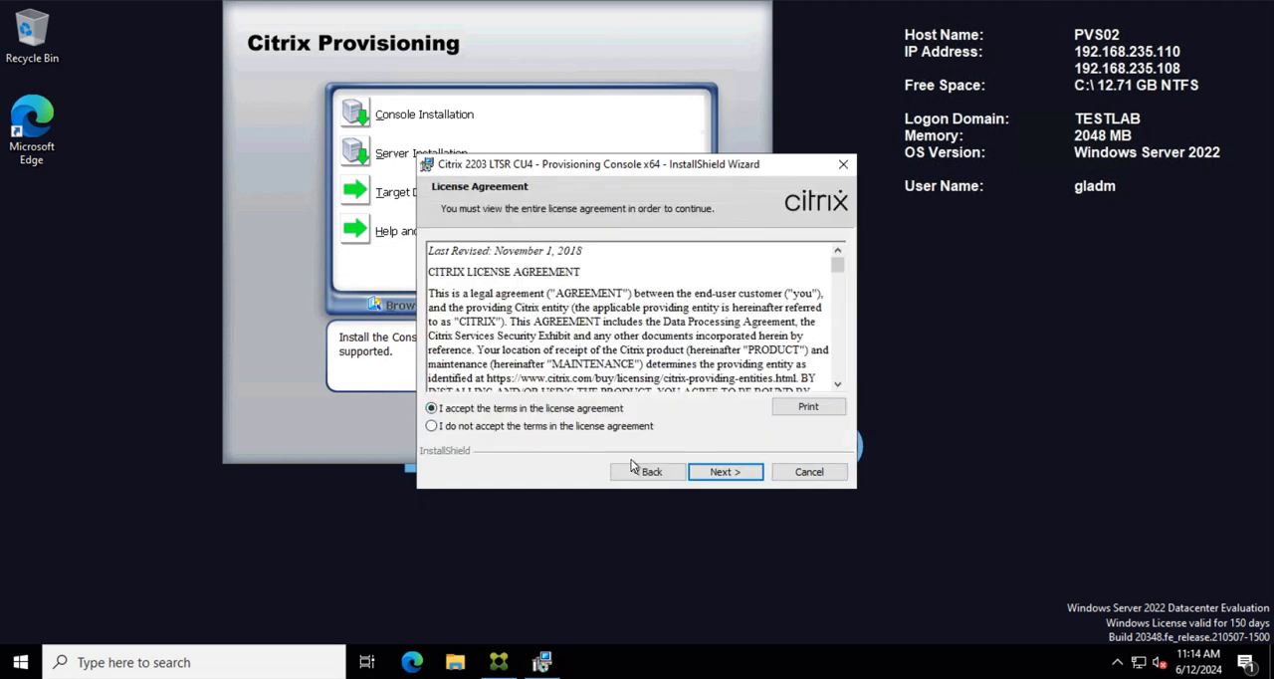
click(732, 475)
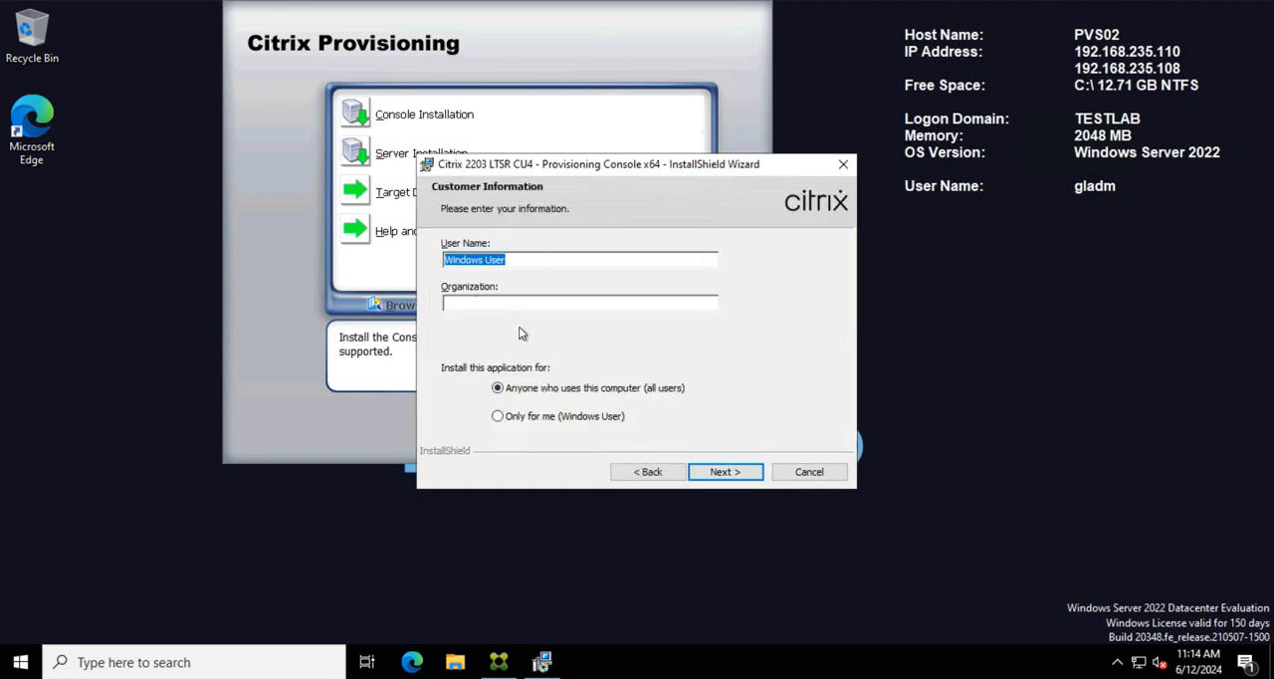
click(725, 472)
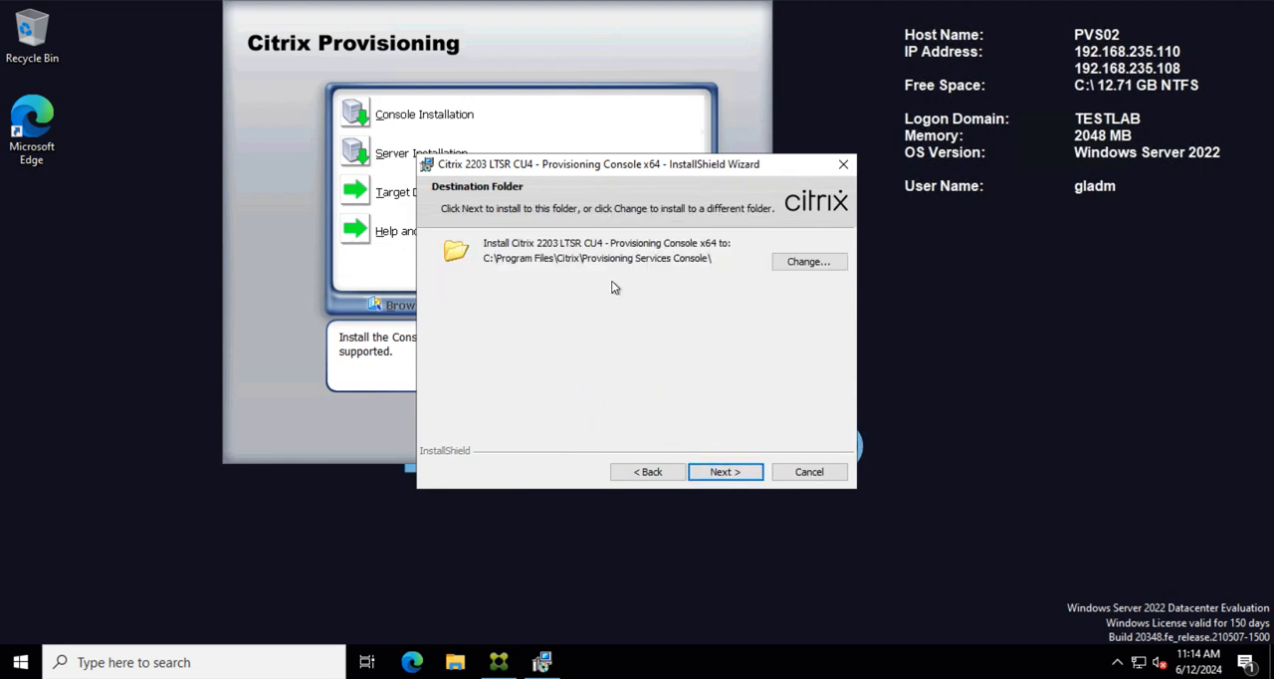
click(730, 466)
click(725, 473)
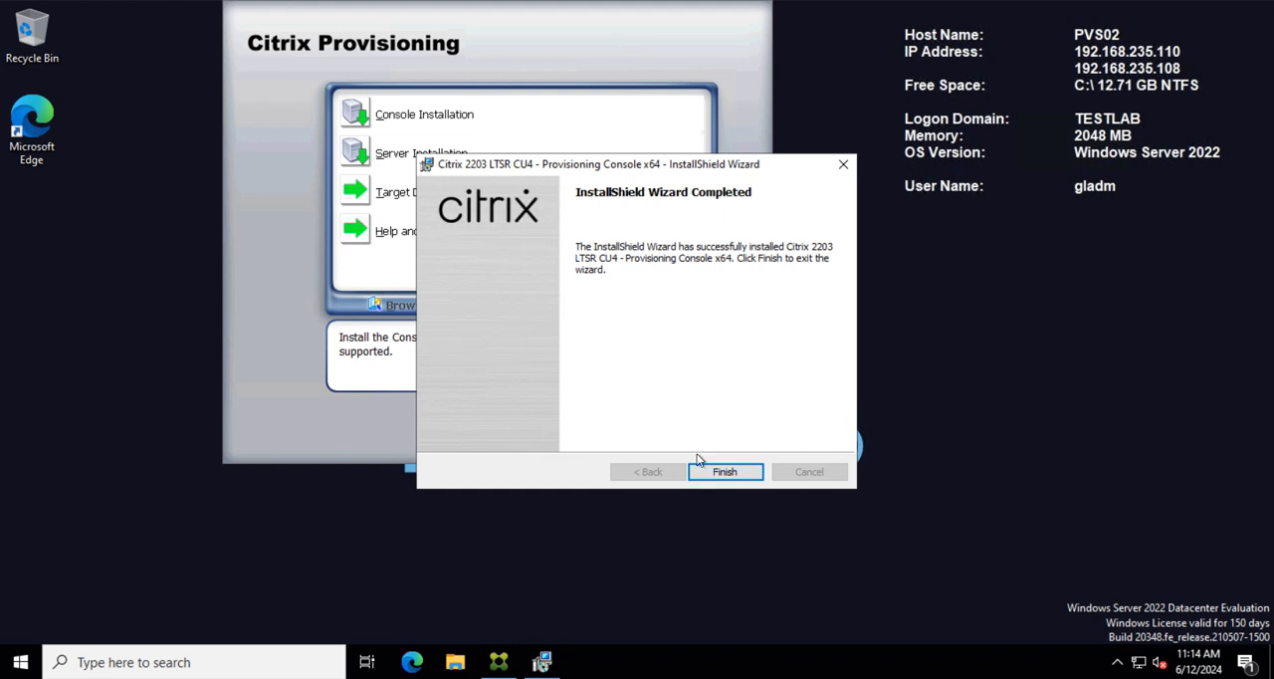
click(728, 474)
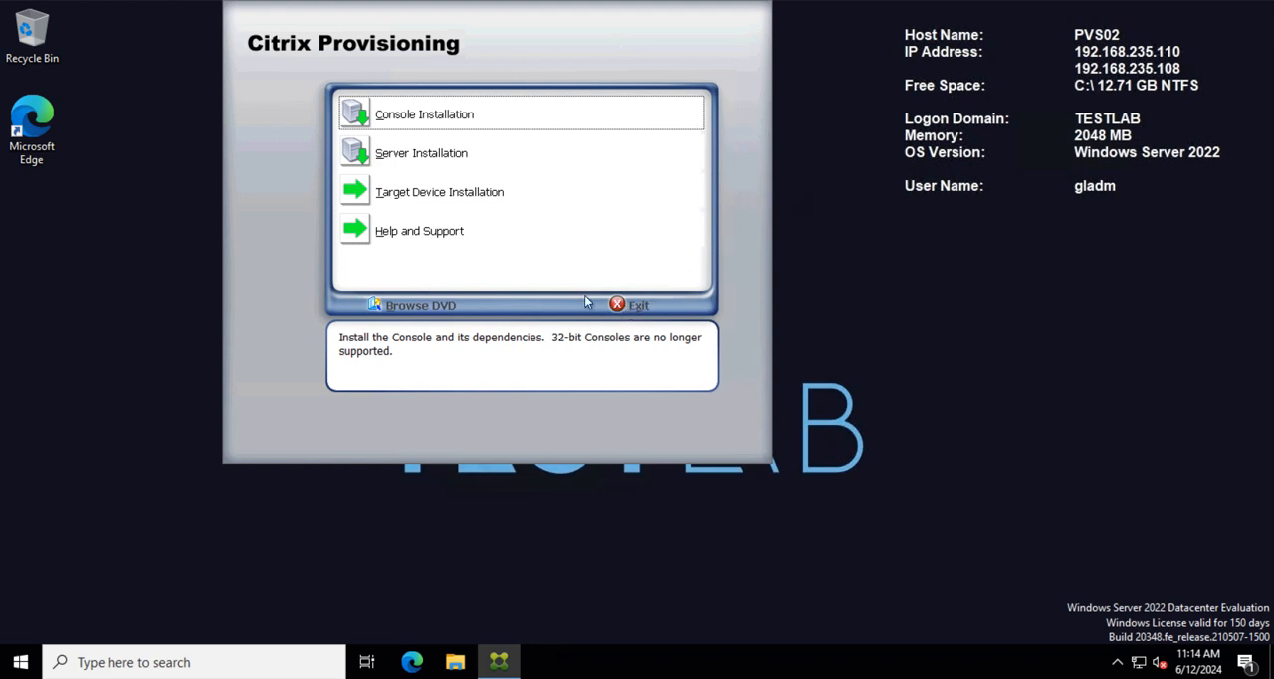
Step: Exit the Citrix Provisioning installer, then open the Citrix Provisioning Console and allow it to run with elevated rights
click(623, 307)
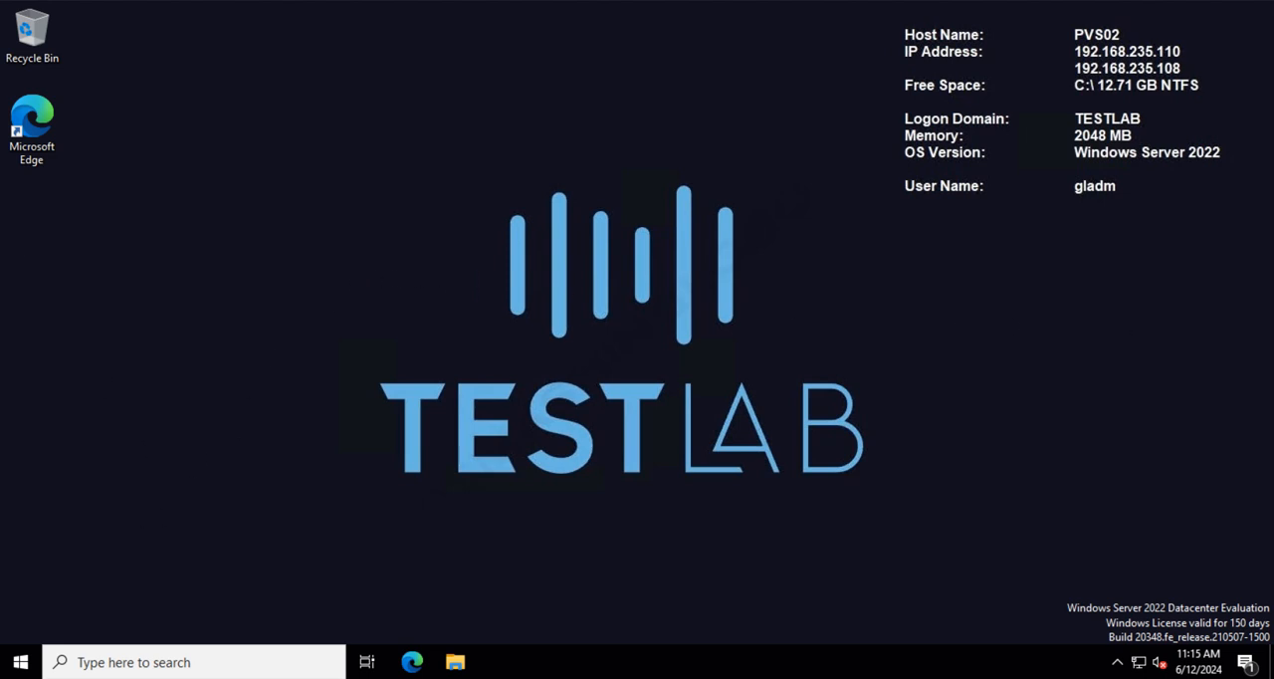
click(20, 662)
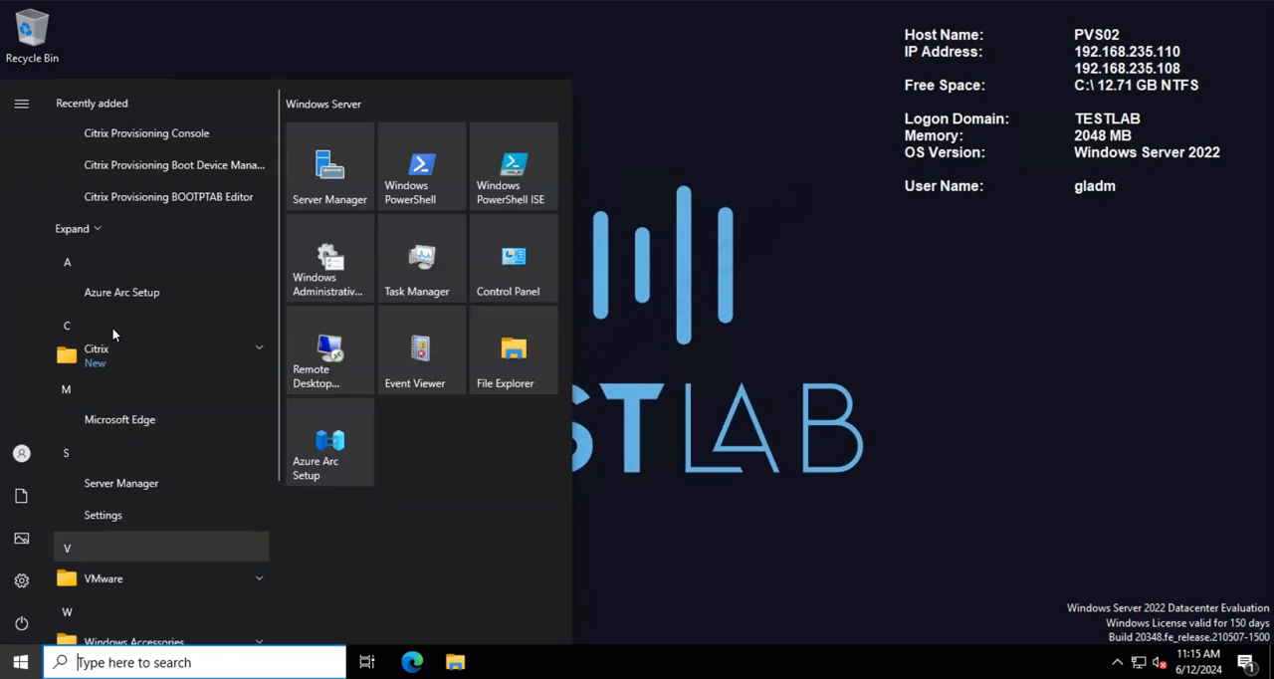
click(105, 354)
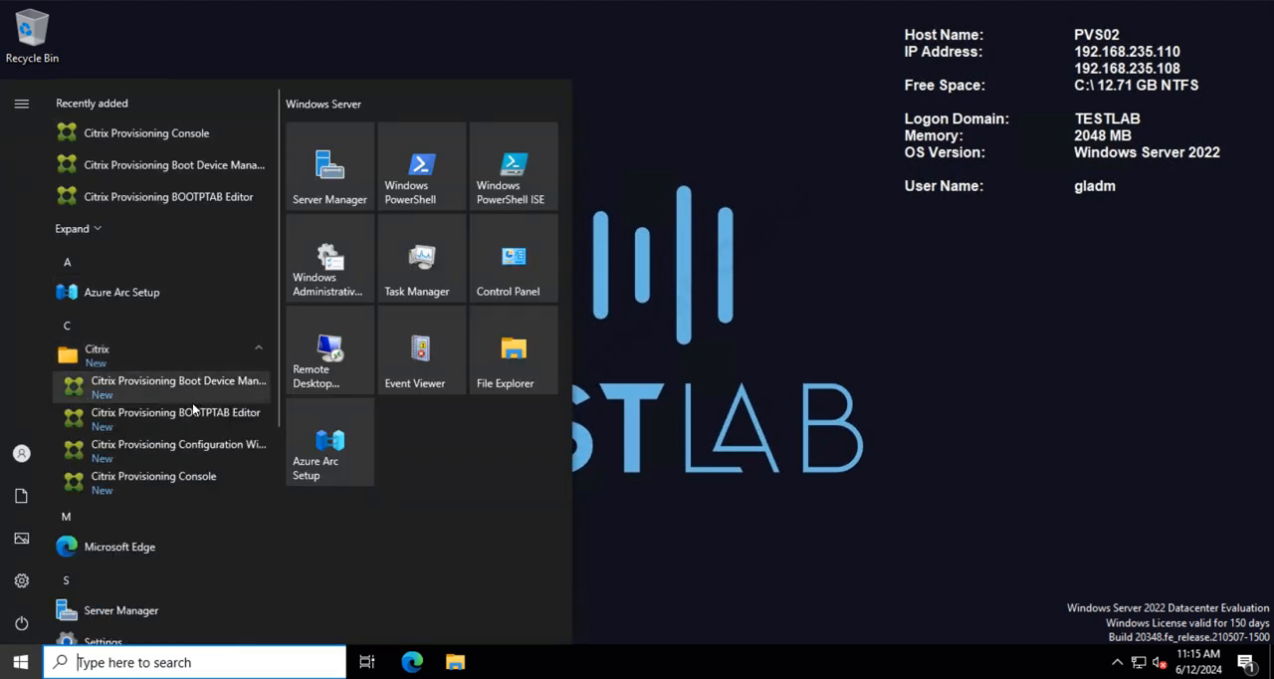
click(135, 478)
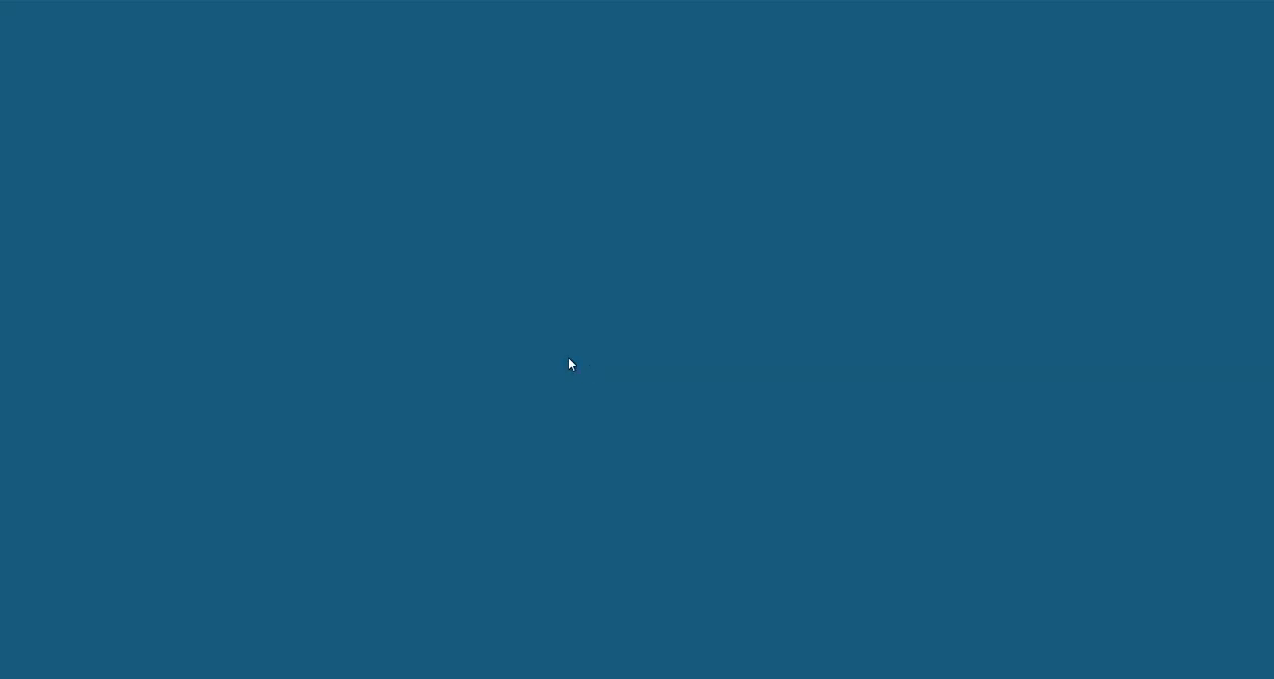
click(528, 440)
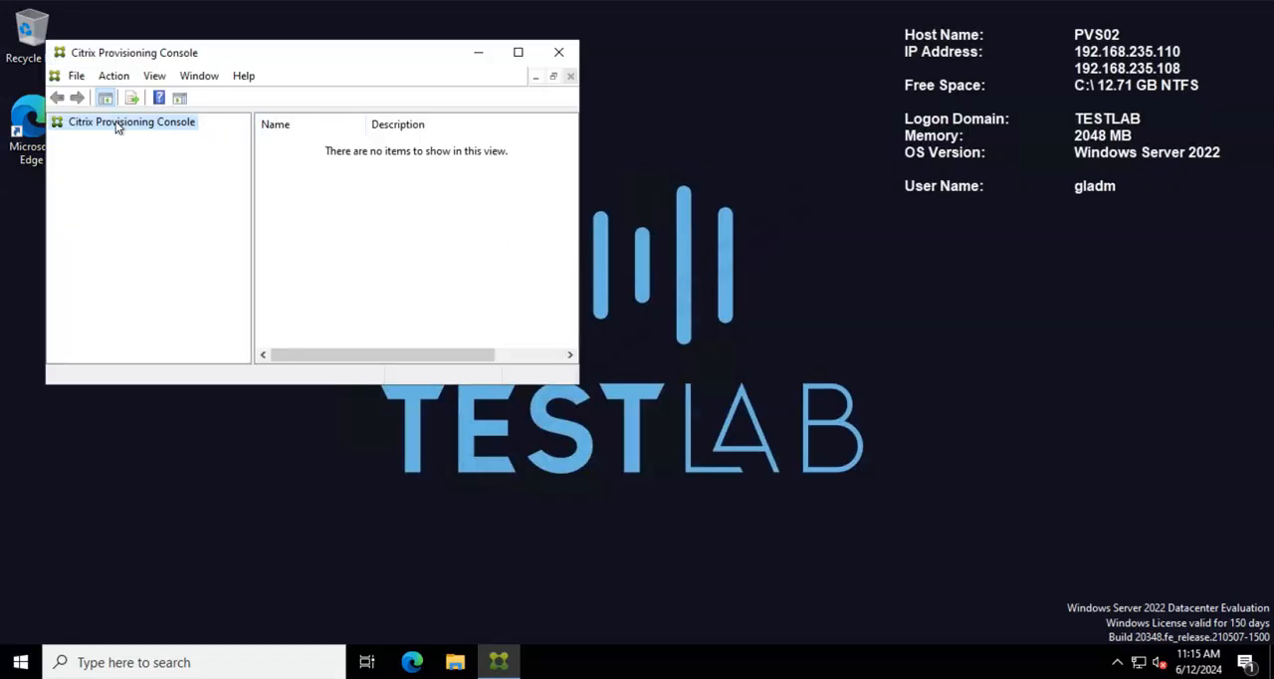
Step: Connect the console to the farm through server 192.168.235.108 on port 54321 using the current Windows credentials
right_click(117, 126)
click(152, 132)
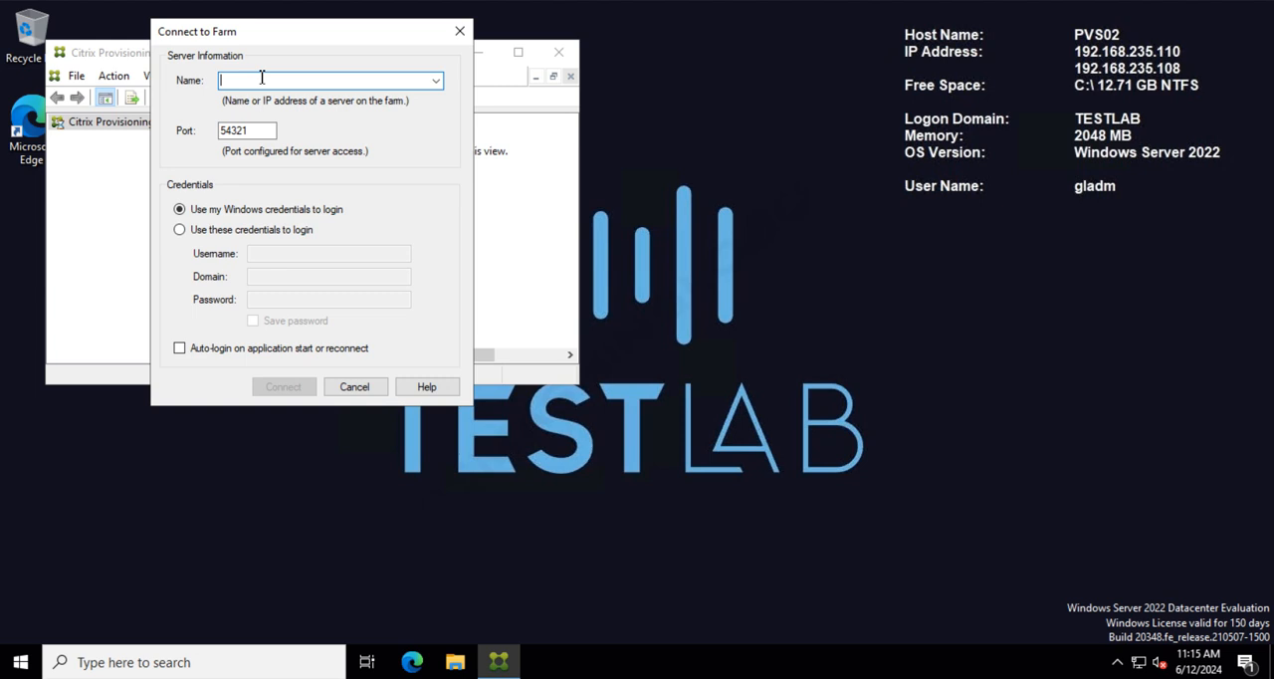
text(129)
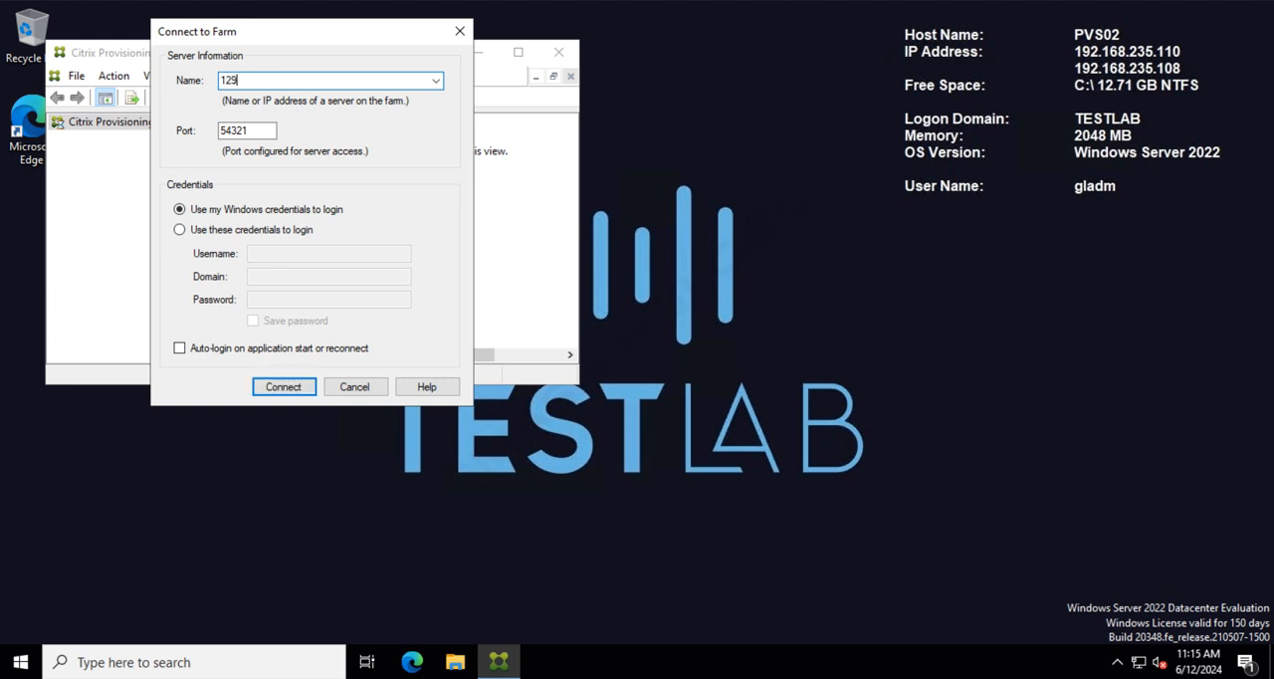
key(BackSpace)
key(BackSpace)
text(92.168.235)
click(286, 389)
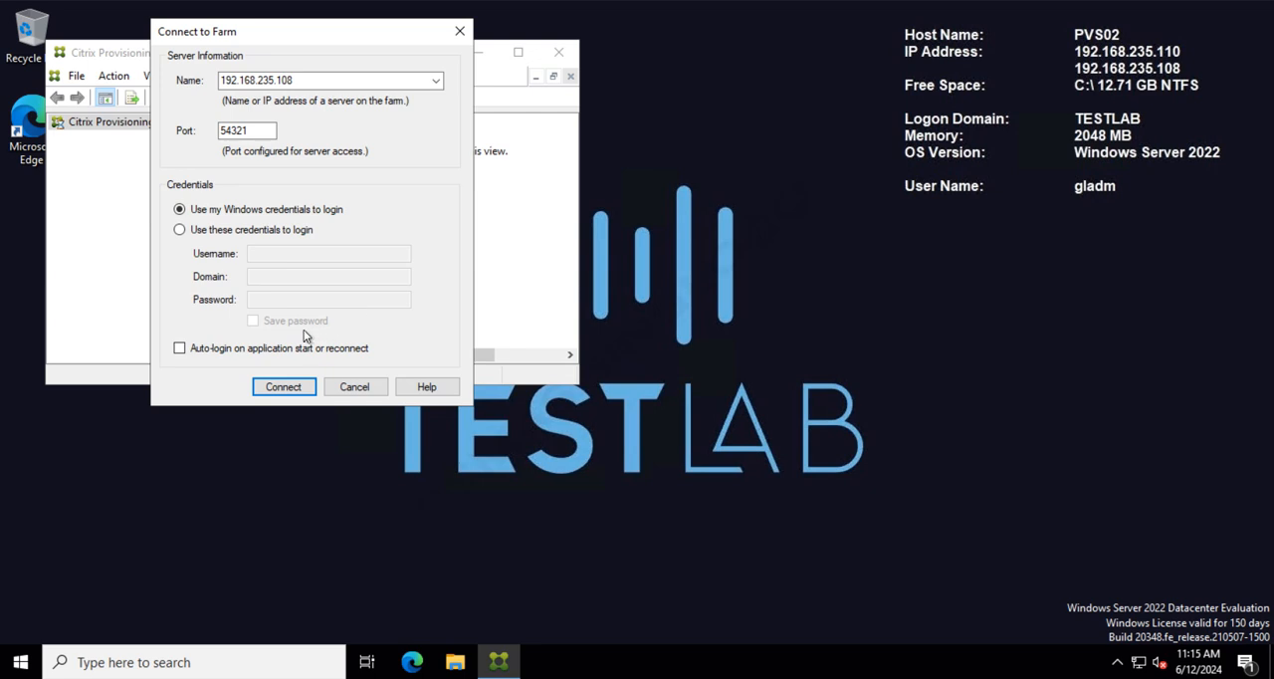
click(286, 388)
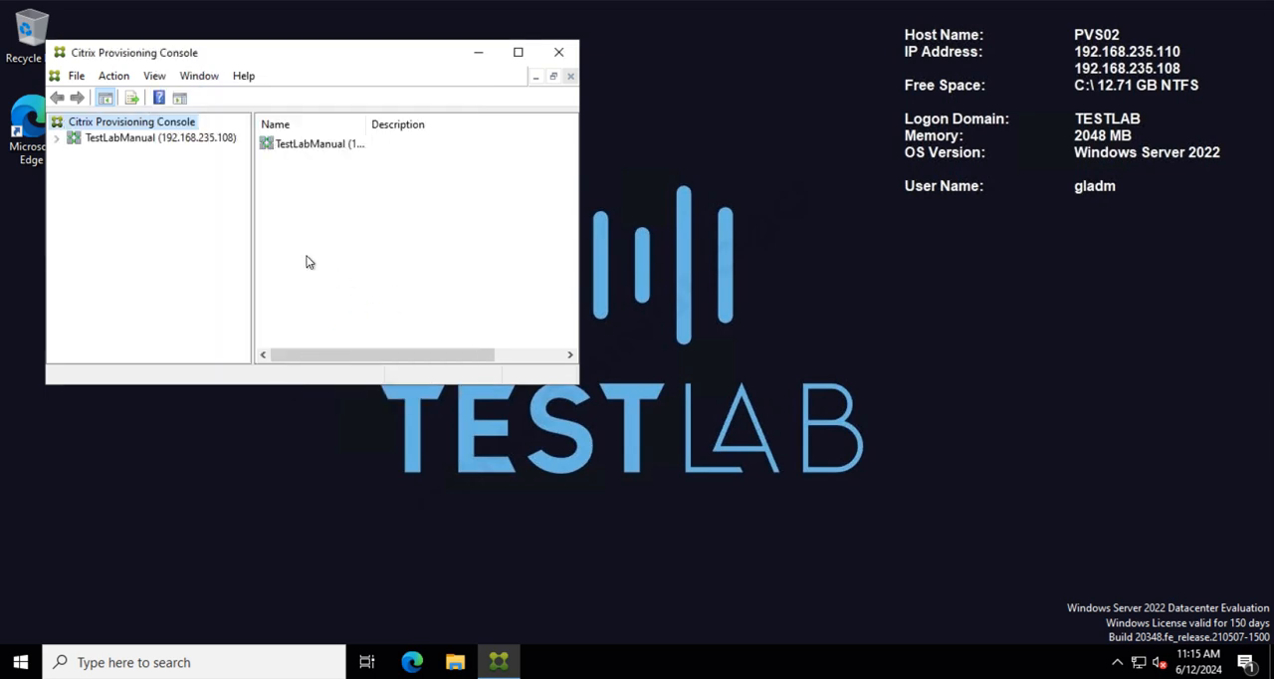
Step: Maximize the console, widen the tree and expand the TestLabManual farm down to TestLabSiteManual's servers to check PVS01 and PVS02
click(517, 51)
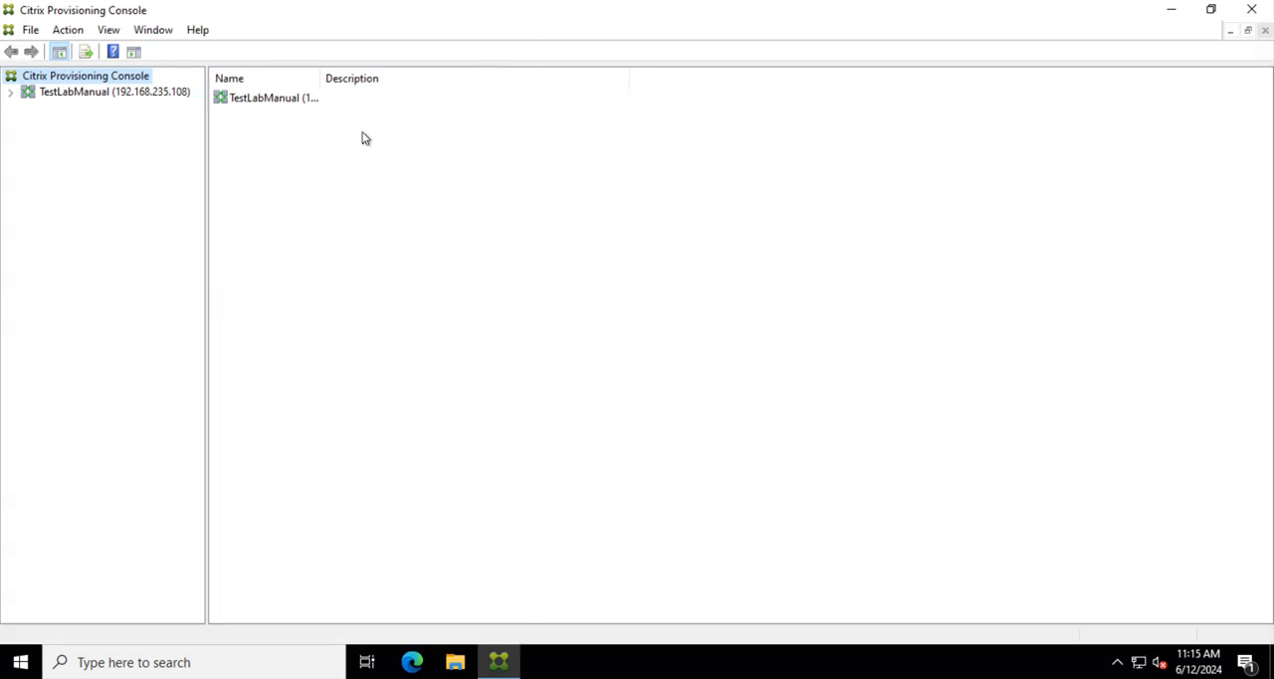
drag(207, 150, 296, 157)
click(47, 95)
click(13, 96)
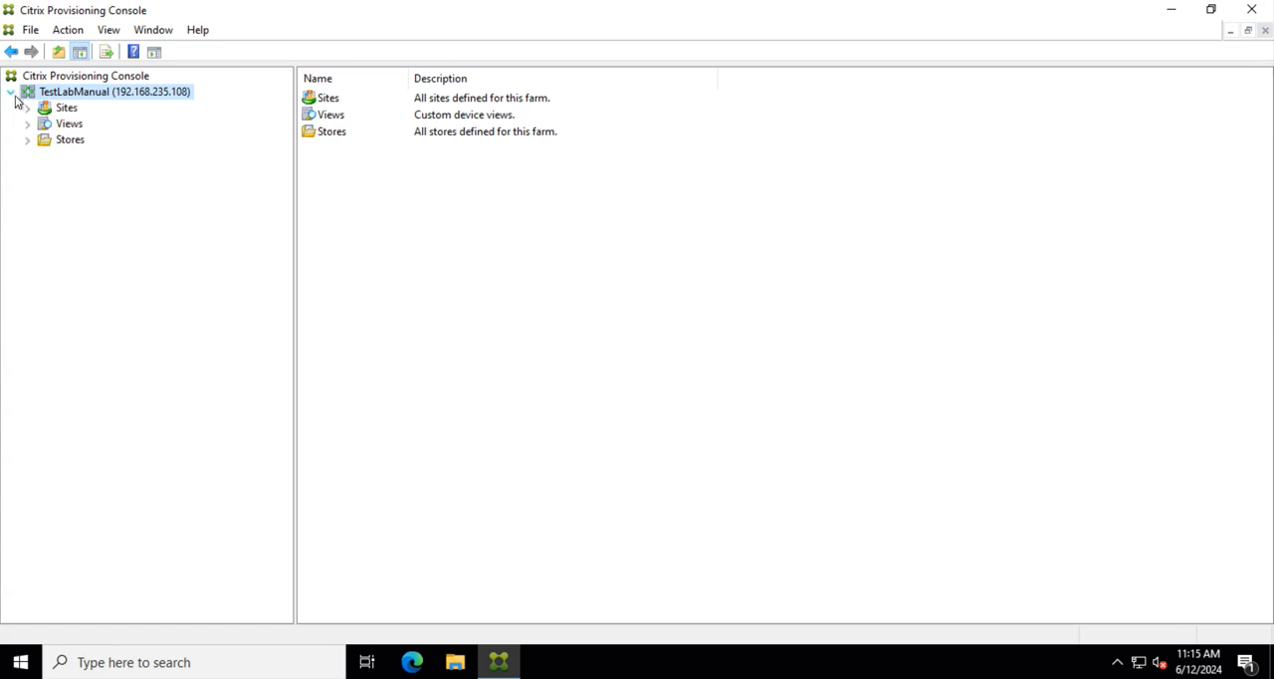
click(40, 108)
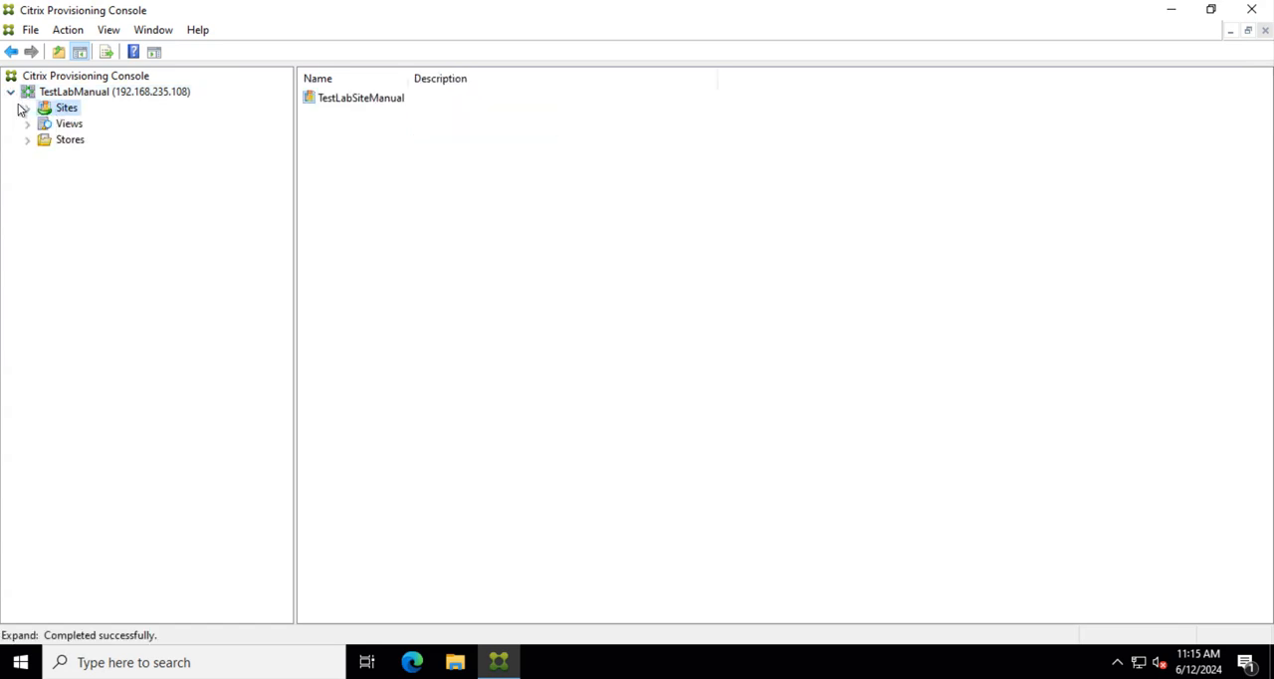
click(27, 107)
click(97, 126)
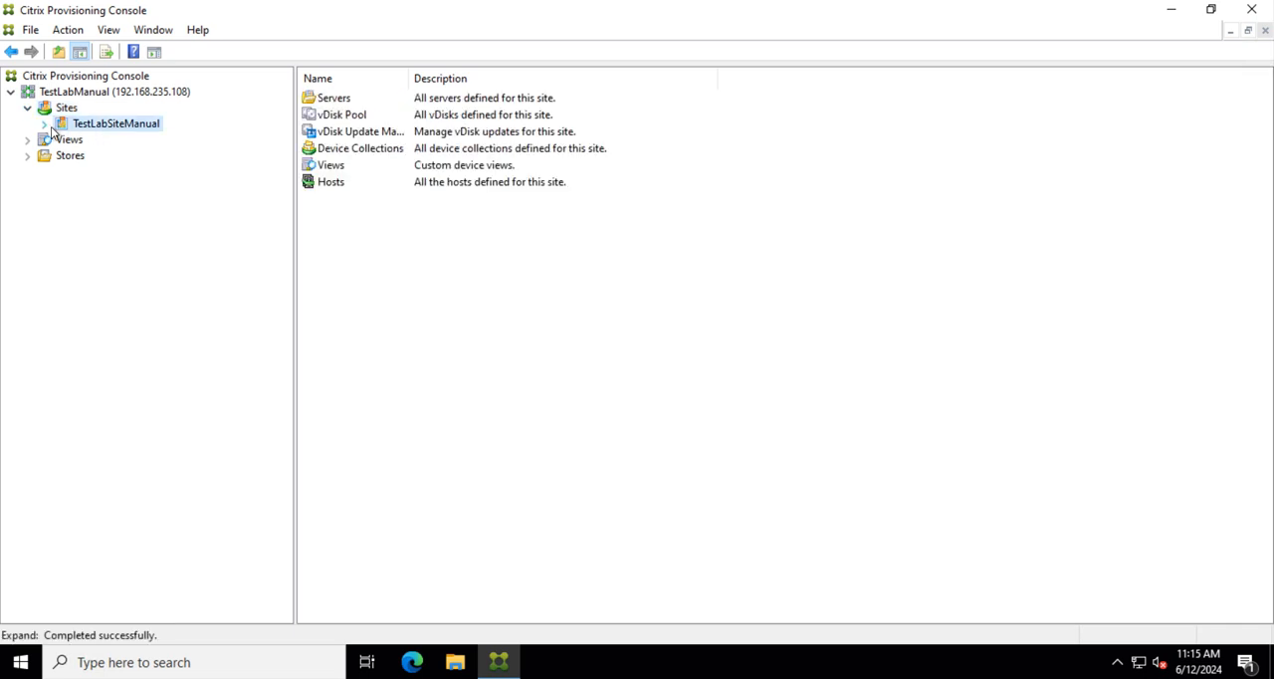
click(45, 124)
click(108, 142)
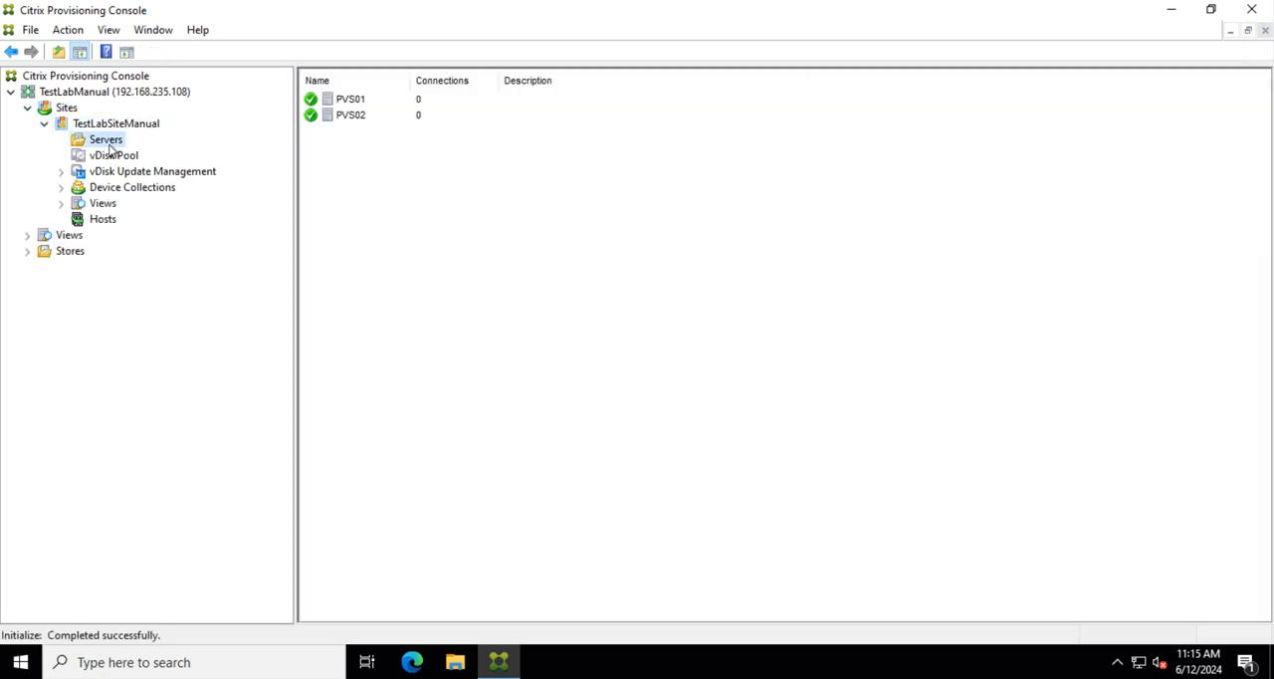
click(350, 122)
click(346, 105)
click(346, 118)
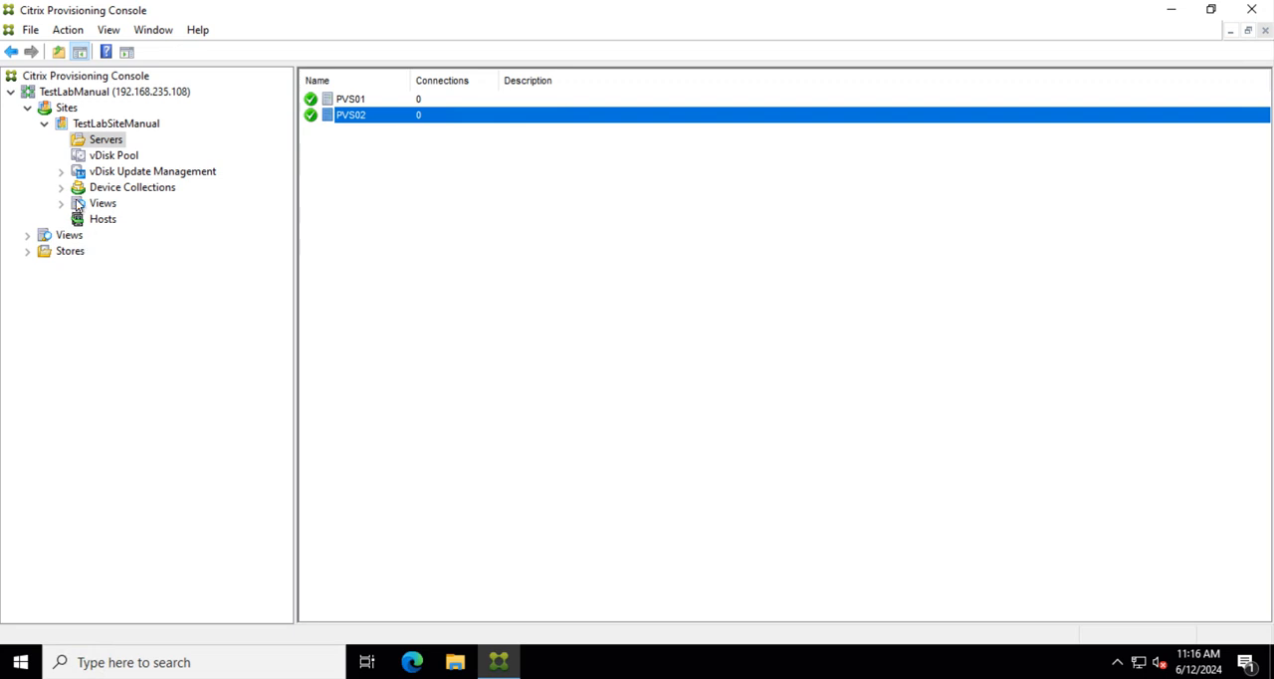
Step: Expand the farm's stores and look through the contents of ManualStore and ManualStorePVS02
click(28, 253)
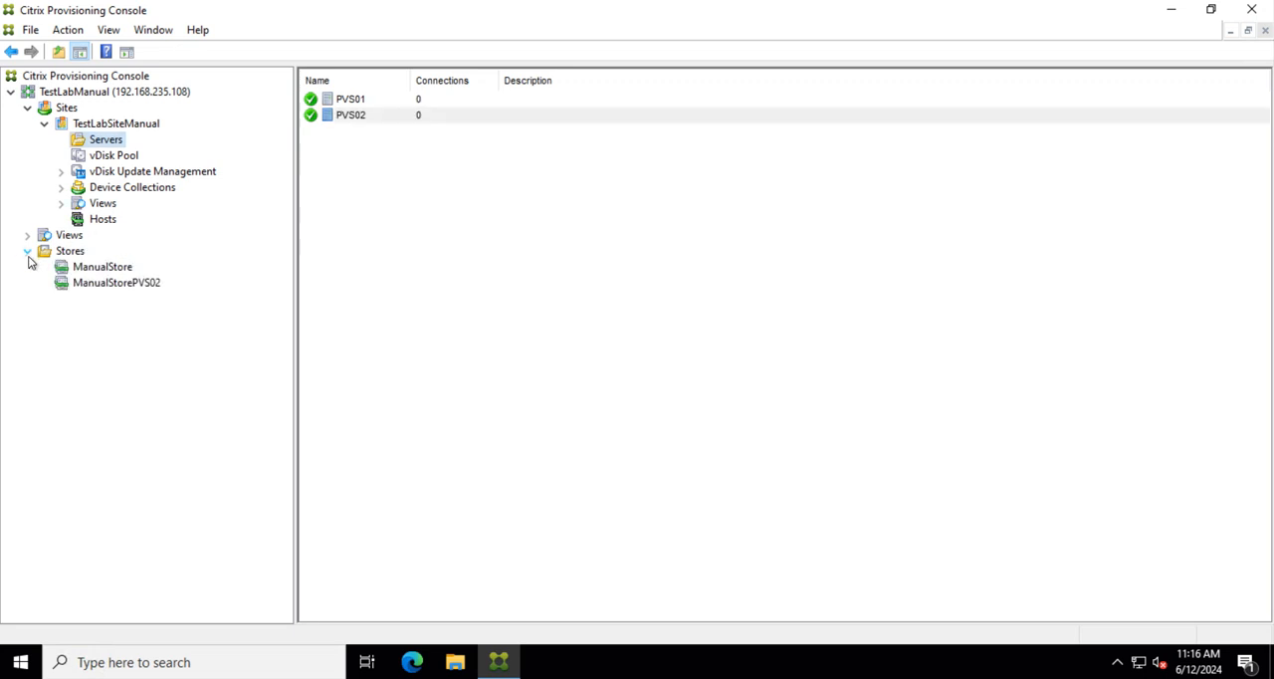
click(96, 271)
click(96, 284)
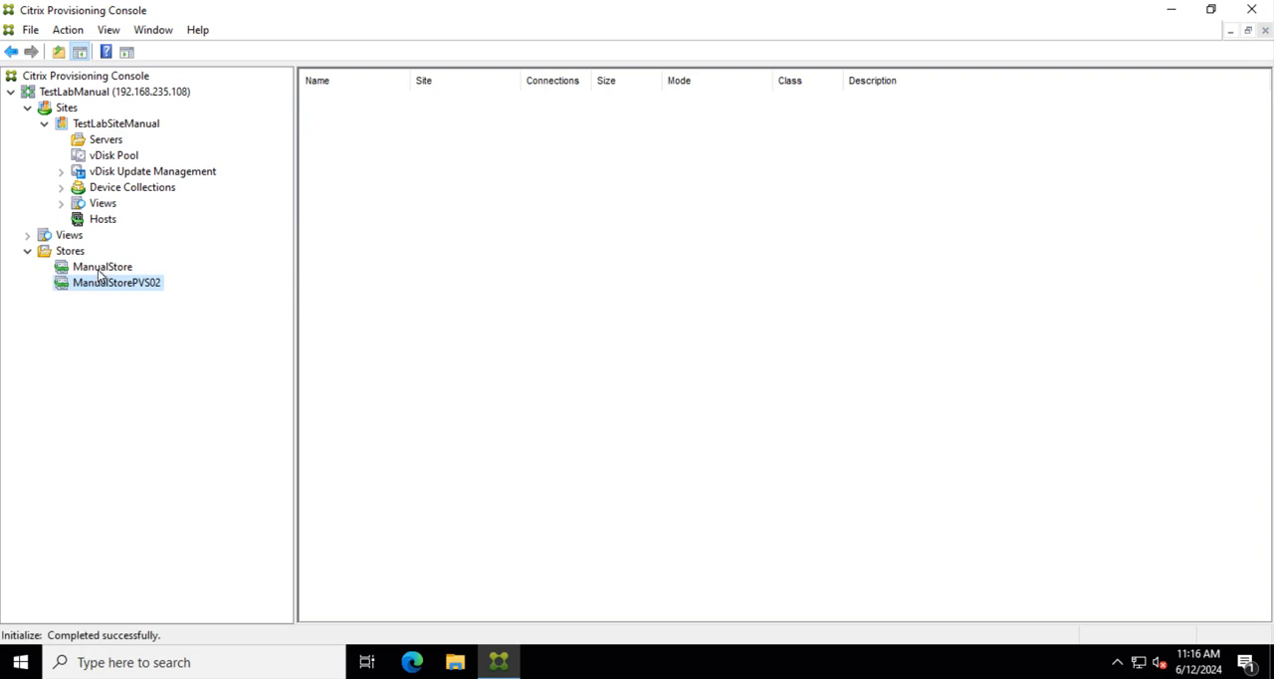
click(100, 273)
click(95, 286)
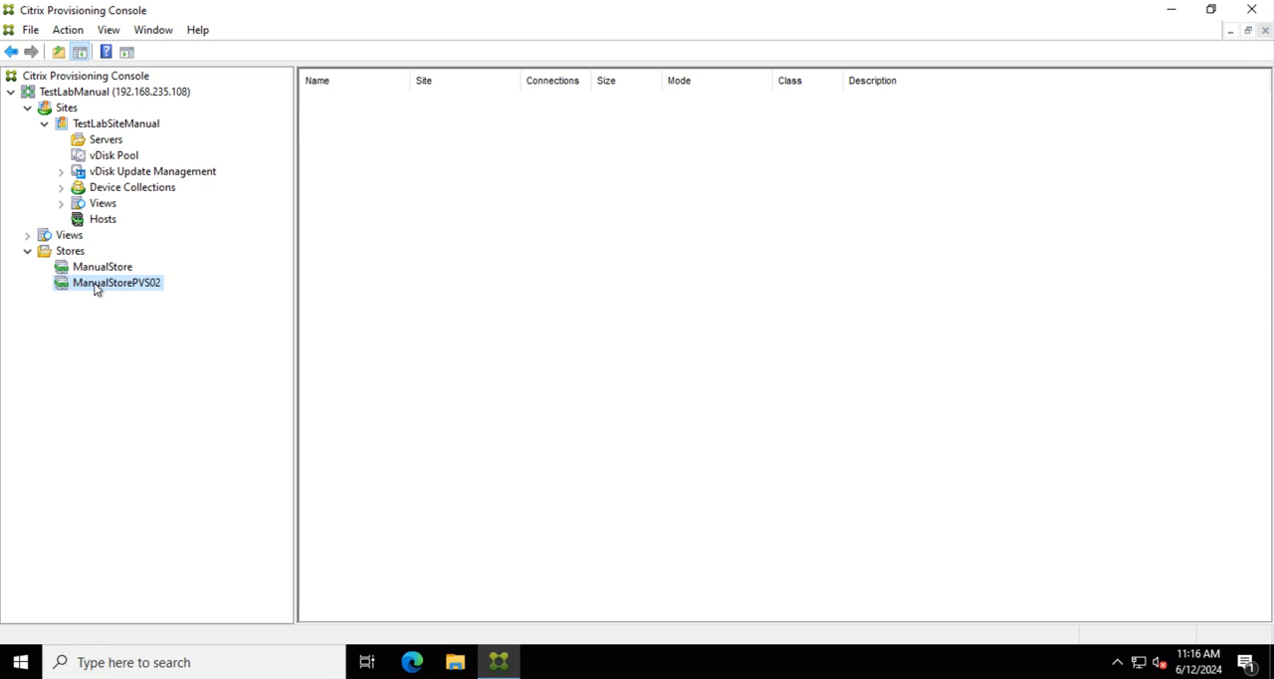
click(98, 267)
click(68, 254)
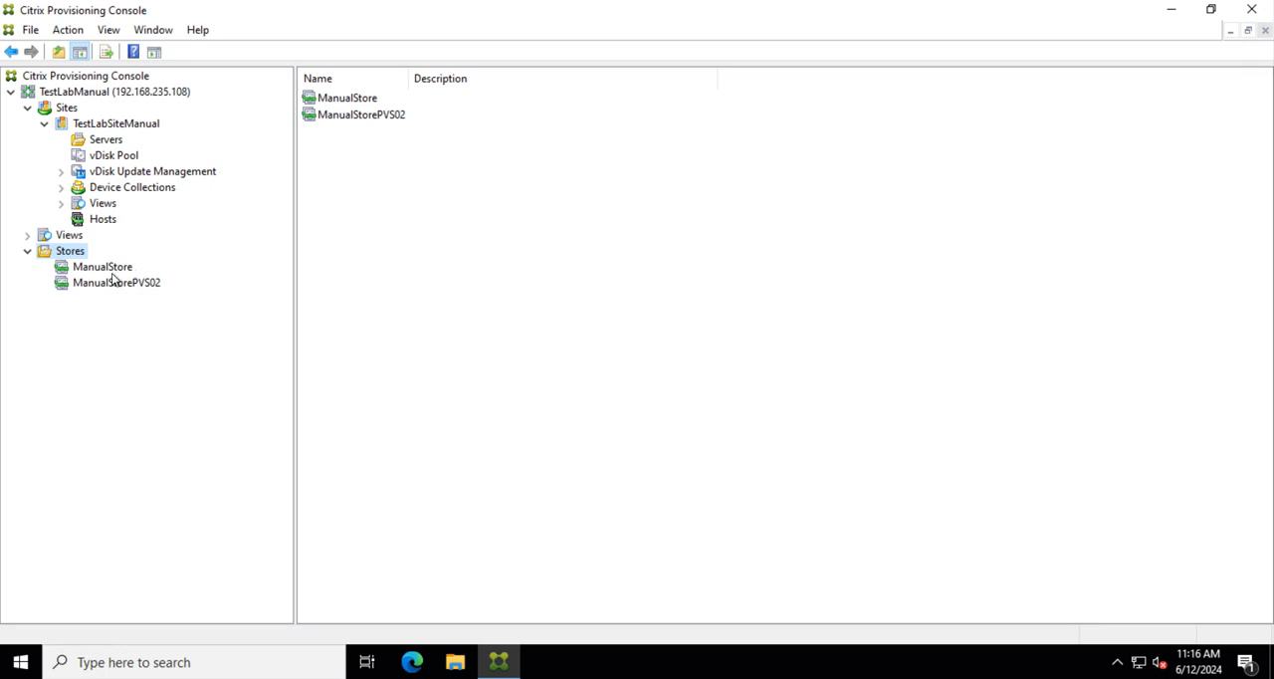
Step: Expand the site's device collections to review them, and view ManualStore and ManualStorePVS02 again
click(95, 189)
click(61, 188)
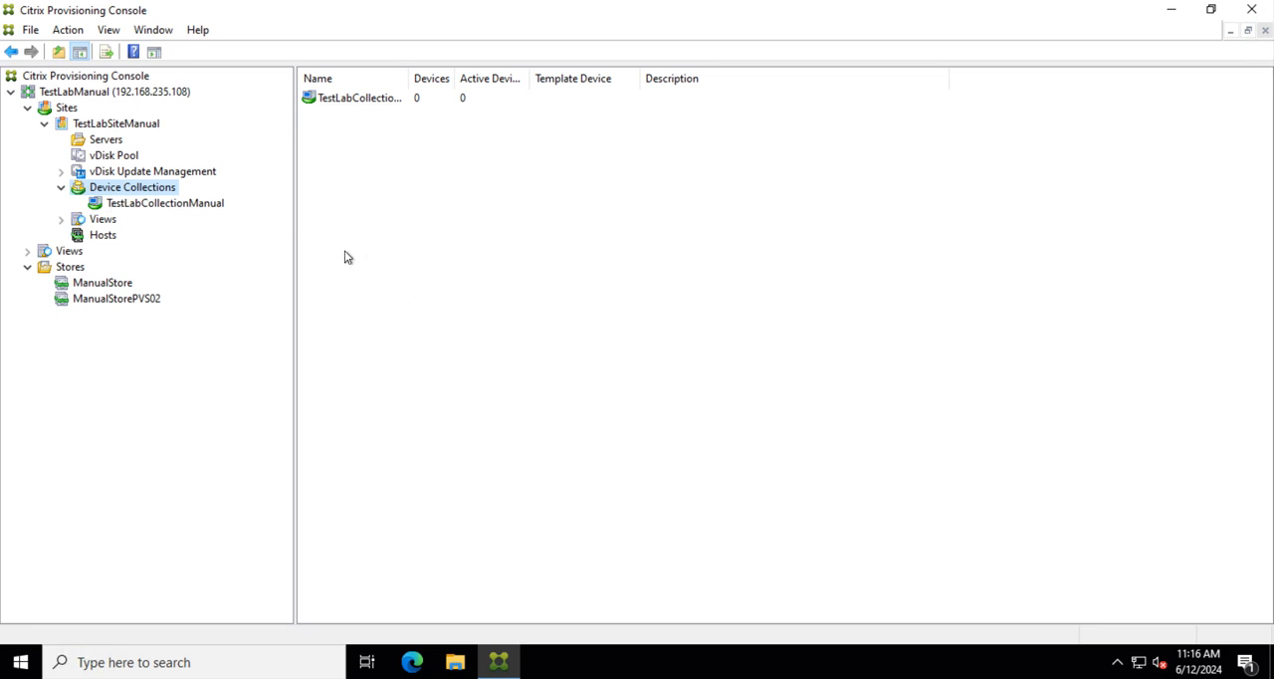
click(108, 289)
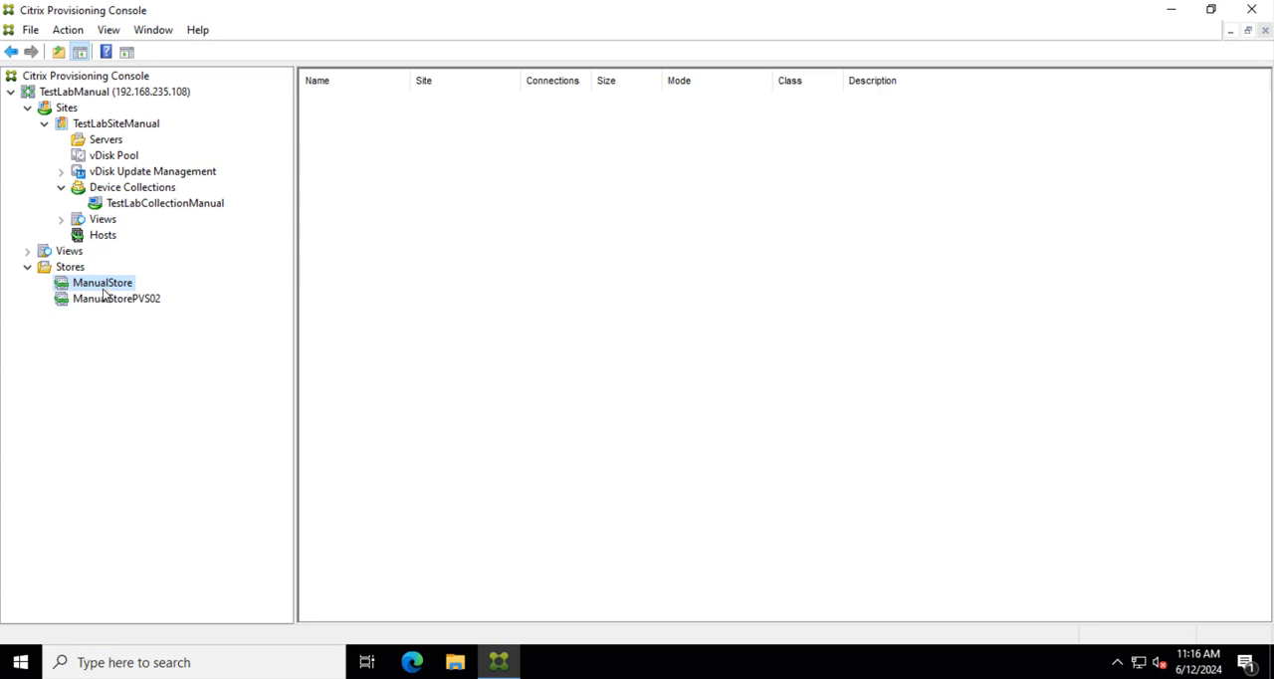
click(110, 303)
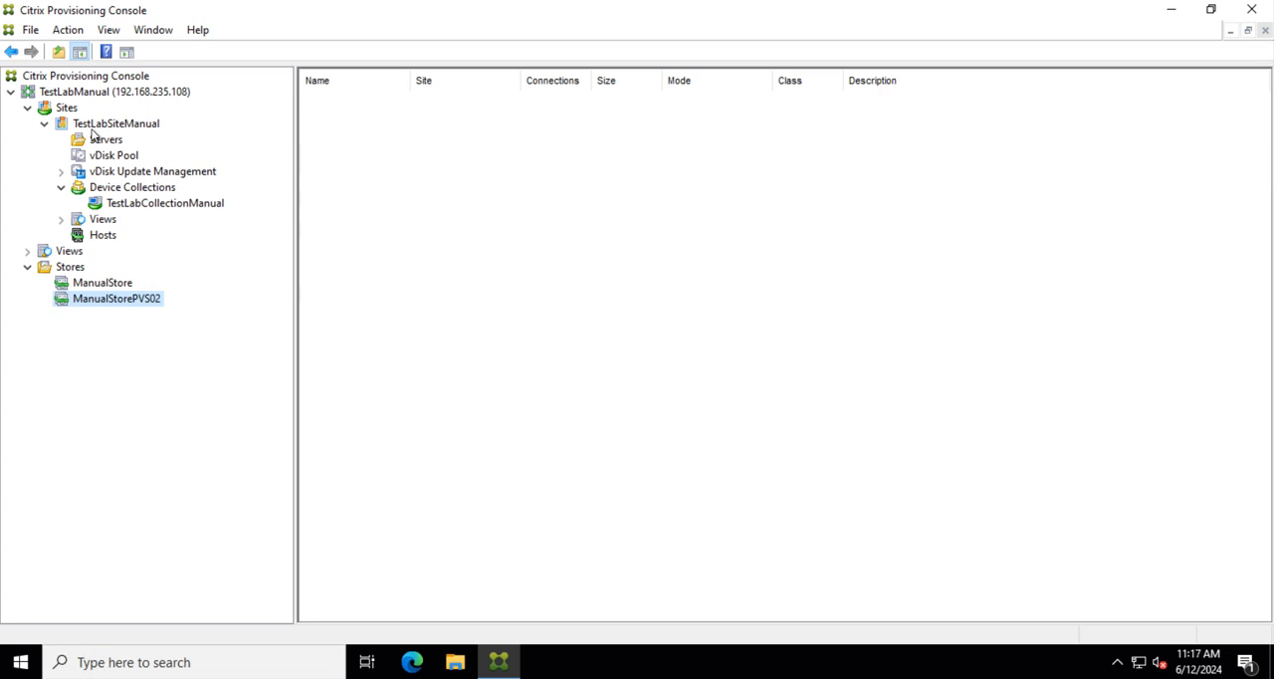
Step: Review which groups have Farm Administrator access in the TestLabManual farm properties, and close the properties
click(74, 99)
right_click(74, 100)
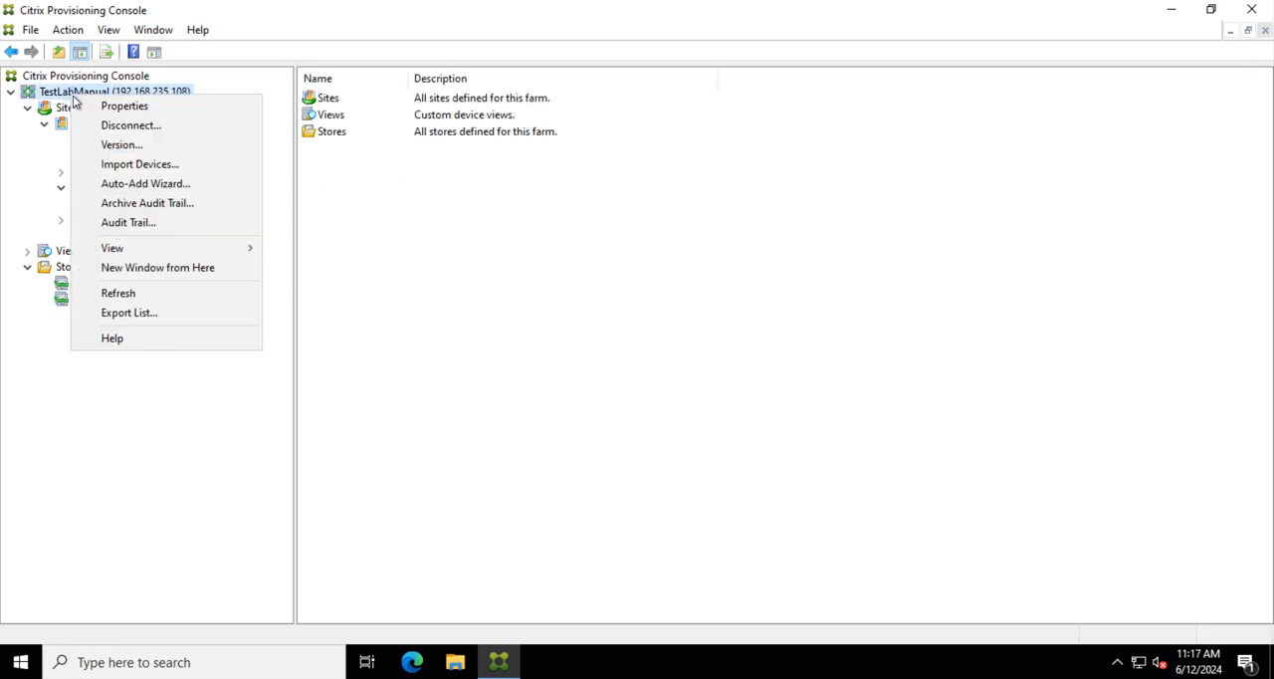
click(124, 105)
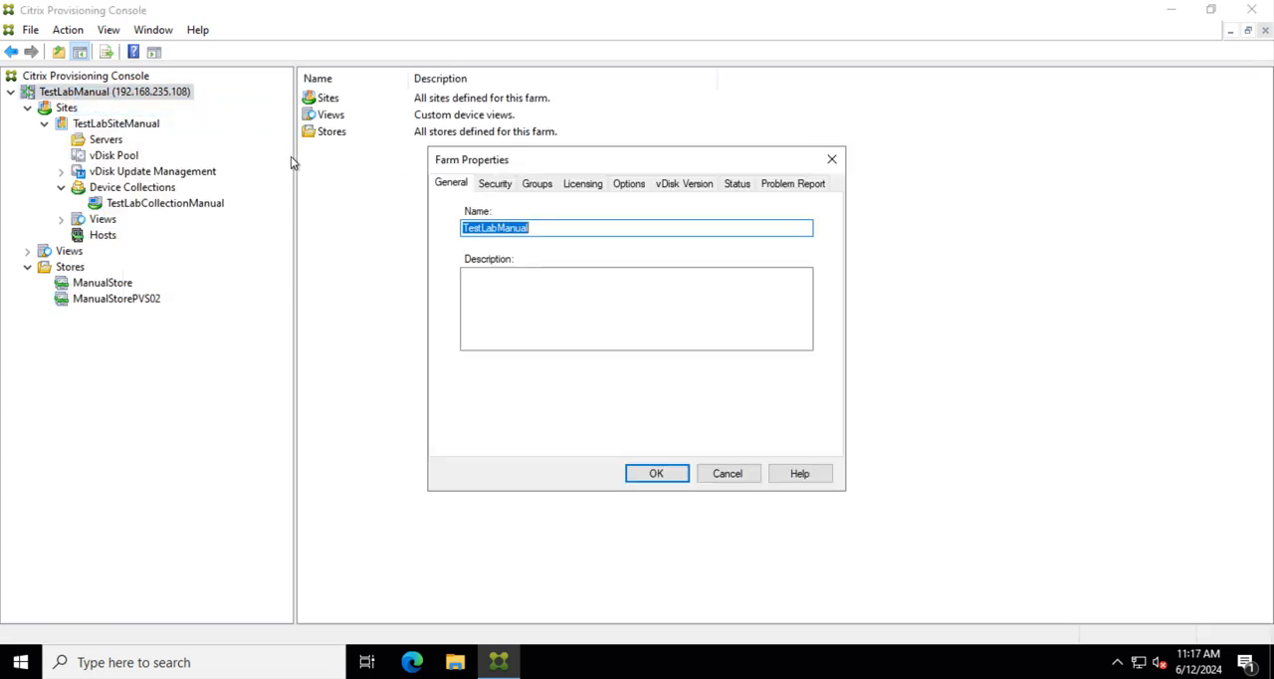
click(494, 186)
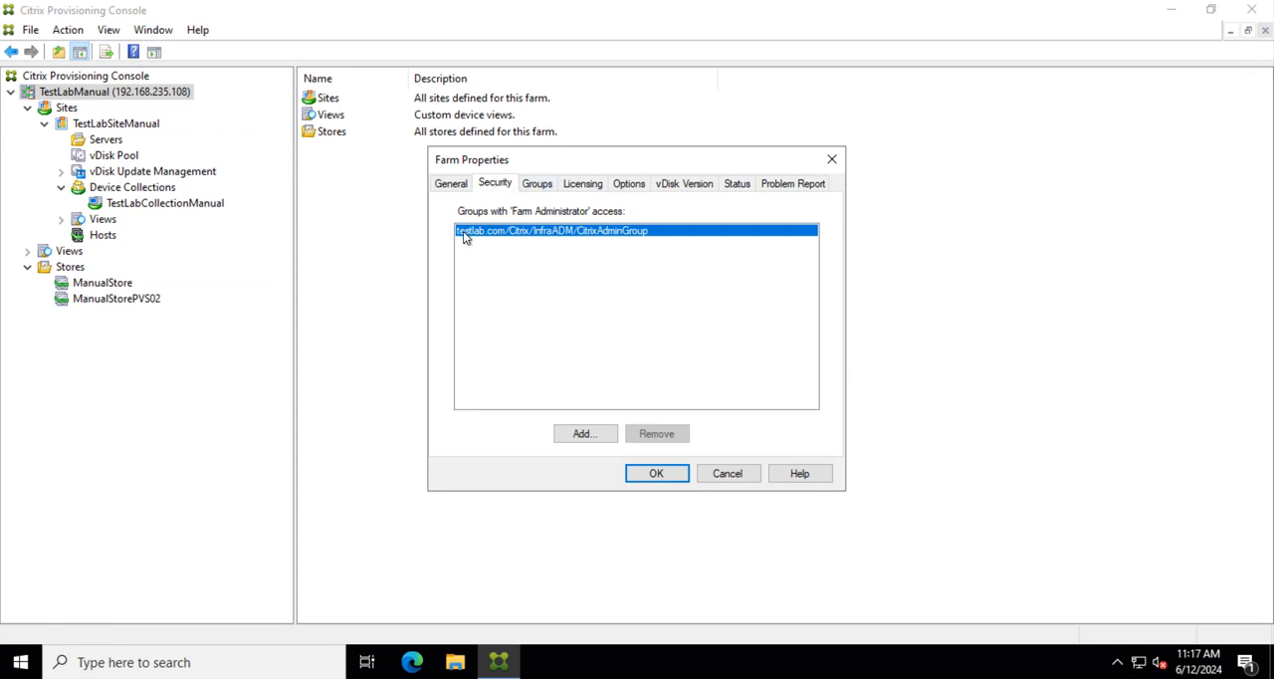
click(657, 474)
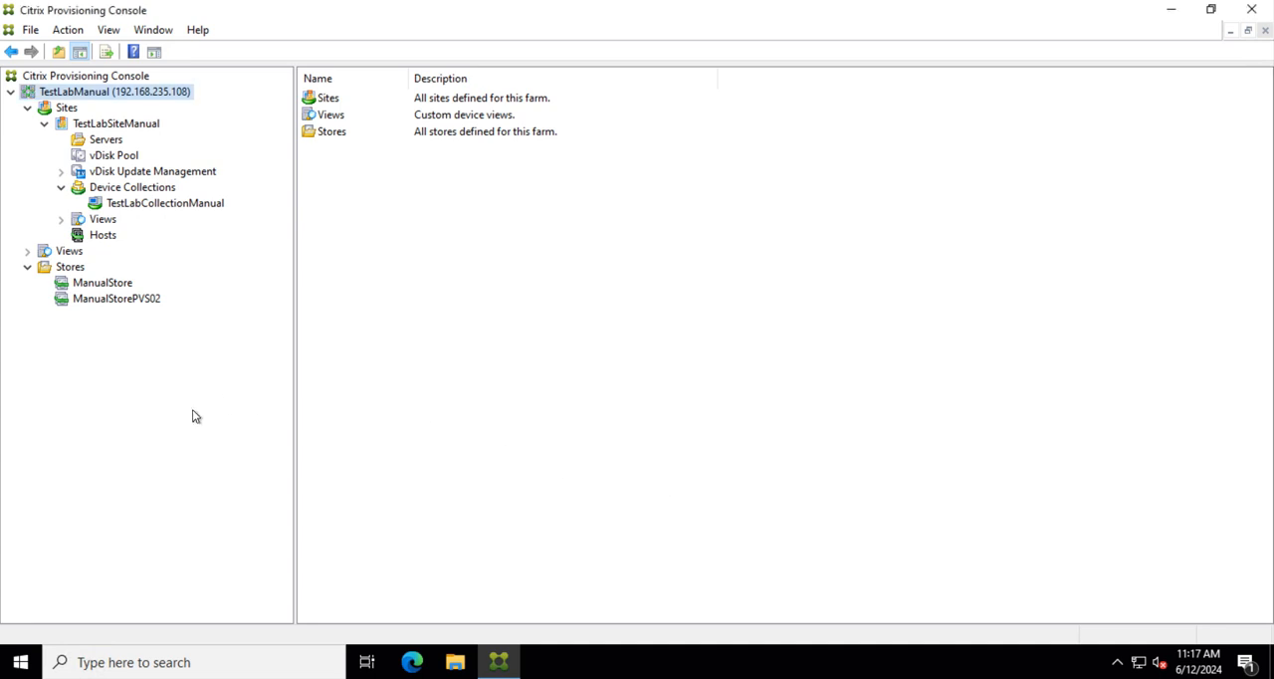